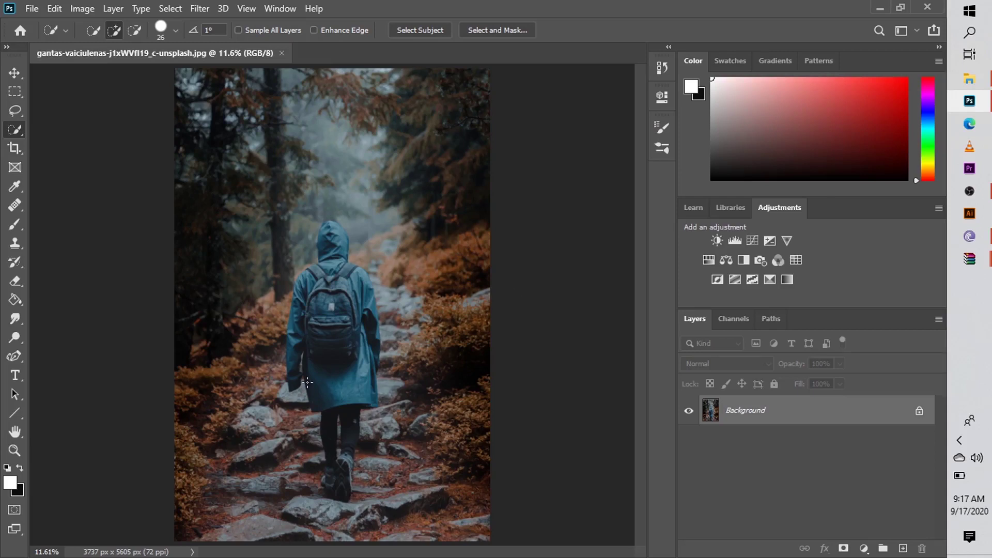
Zoom in on the hooded hiker until the view reaches 25%
scroll(308, 382, up, 2)
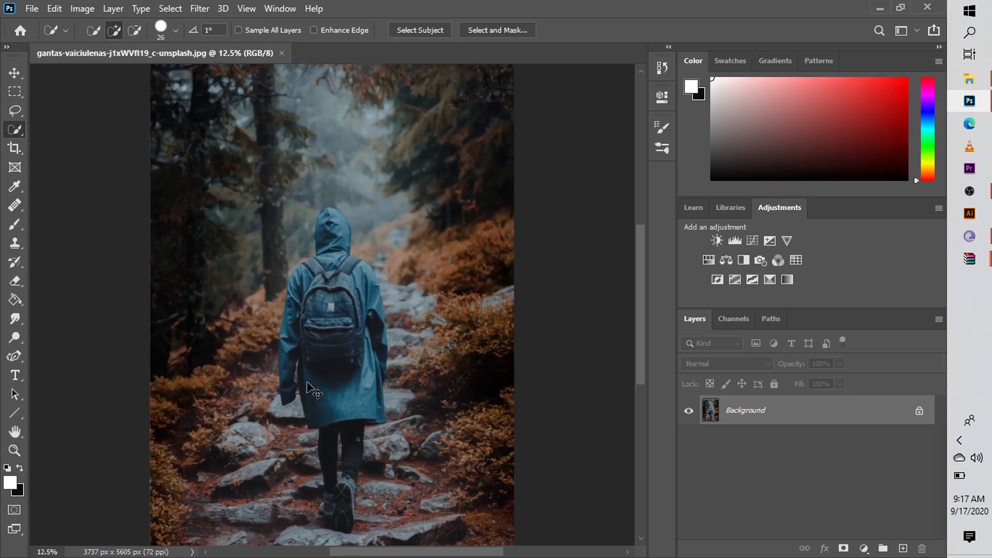
scroll(308, 383, up, 1)
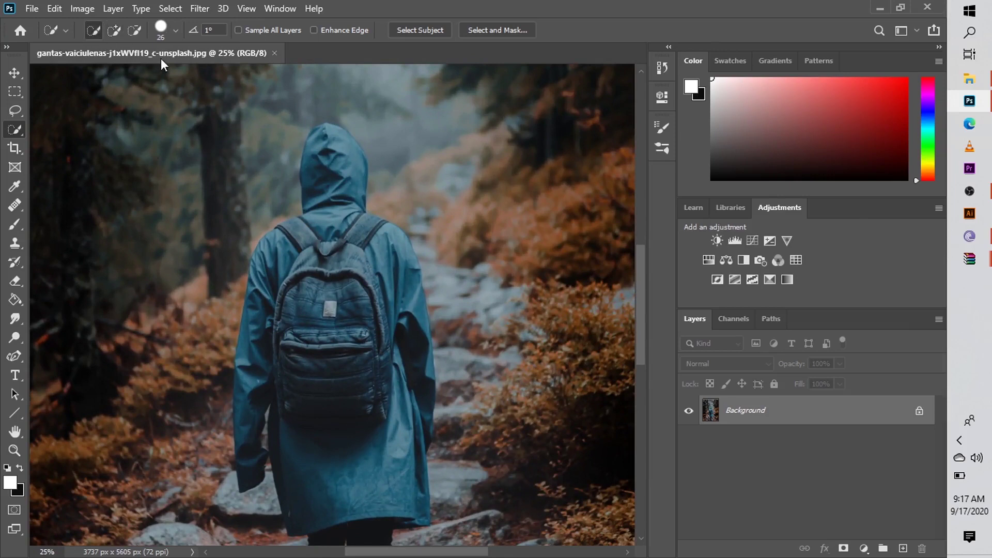
Set the Quick Selection brush to 93 px with 19% hardness and paint over the hood and coat
click(175, 29)
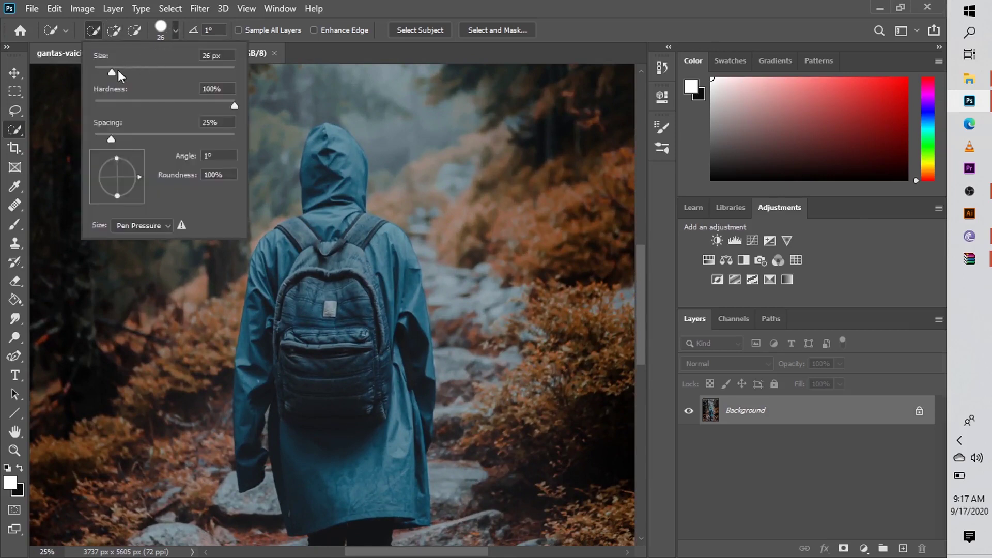
drag(116, 71, 118, 74)
drag(115, 68, 143, 76)
drag(230, 106, 122, 103)
drag(145, 70, 159, 69)
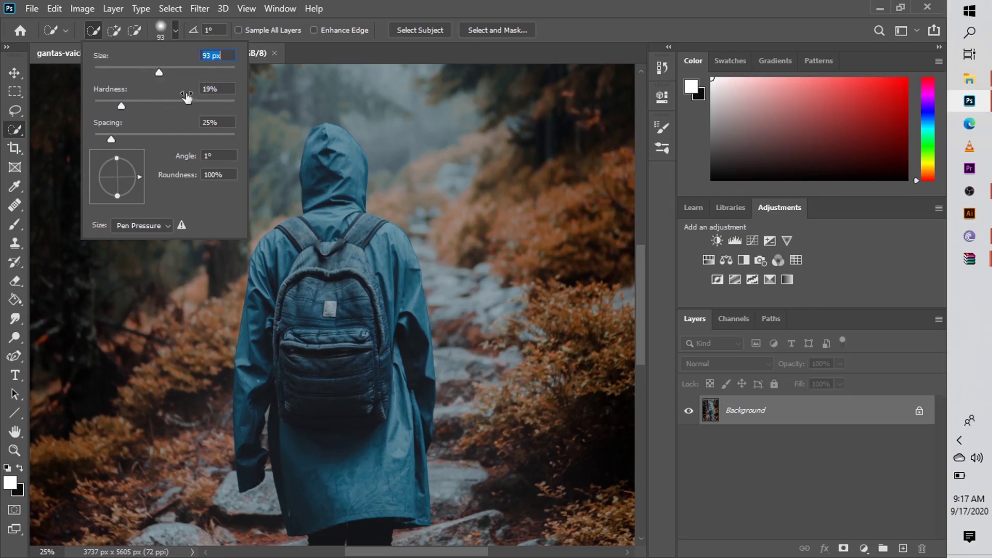
click(320, 150)
mouse_move(319, 150)
mouse_down()
mouse_move(314, 223)
mouse_move(275, 276)
mouse_move(267, 334)
mouse_move(318, 385)
mouse_move(330, 310)
mouse_move(357, 275)
mouse_move(352, 248)
mouse_move(373, 267)
mouse_move(423, 375)
mouse_move(421, 363)
mouse_move(419, 474)
mouse_move(356, 281)
mouse_move(341, 166)
mouse_up()
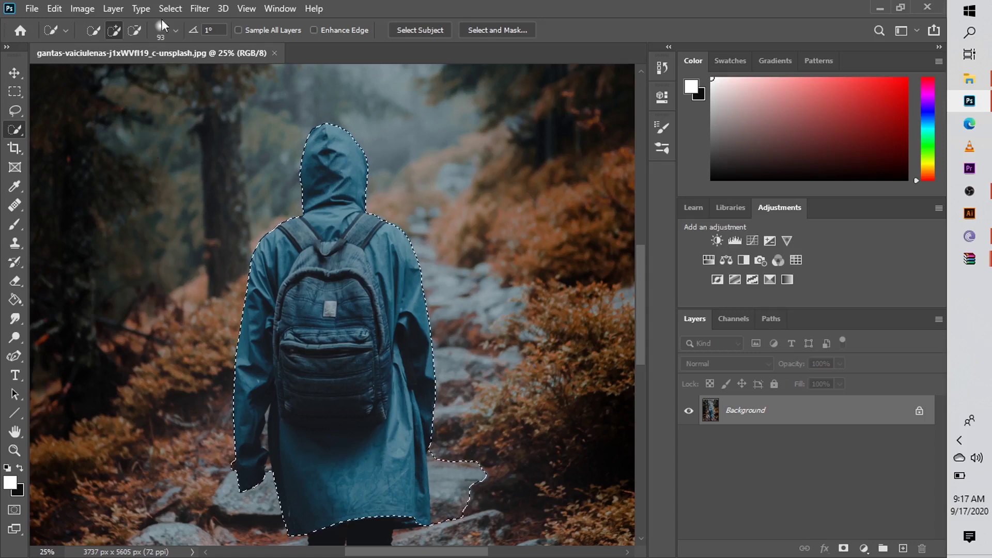
Remove the rocks around the coat hem and legs, and extend the selection down over the legs
click(133, 31)
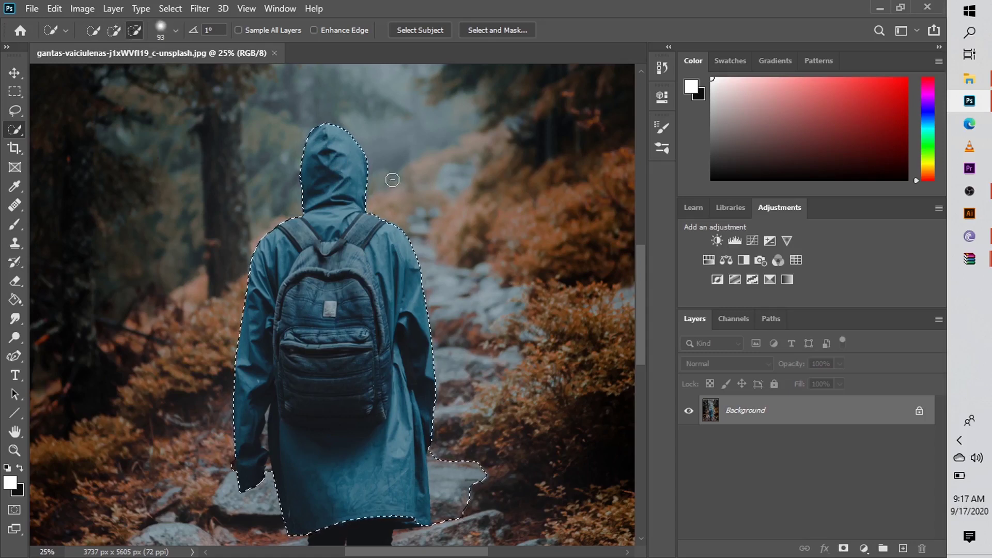
mouse_move(457, 467)
mouse_down()
mouse_move(492, 462)
mouse_move(455, 516)
mouse_up()
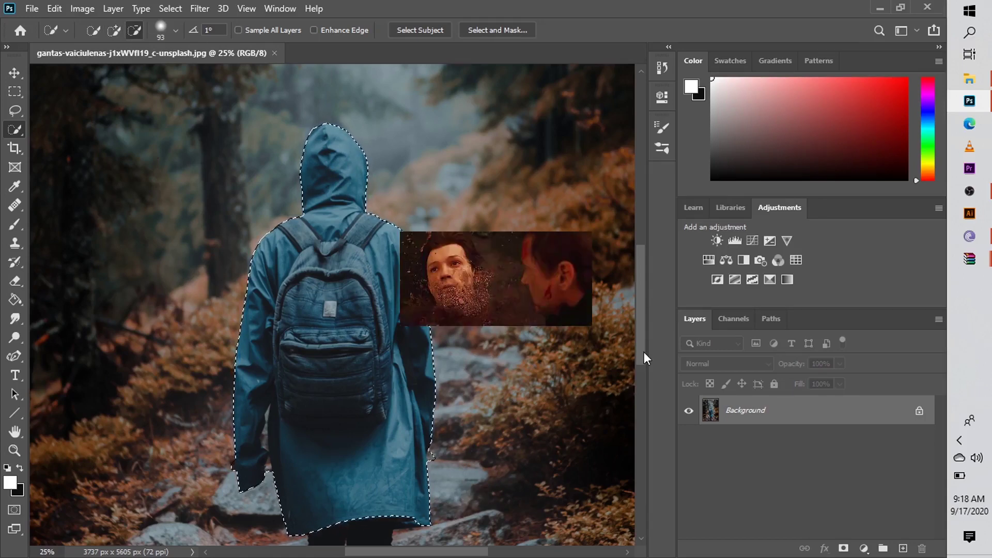
drag(644, 352, 643, 411)
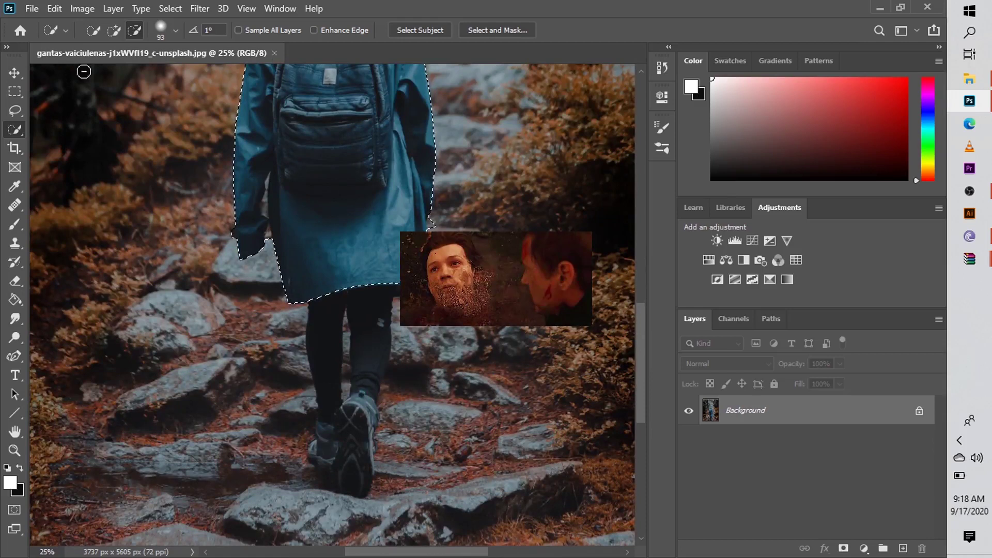
click(113, 32)
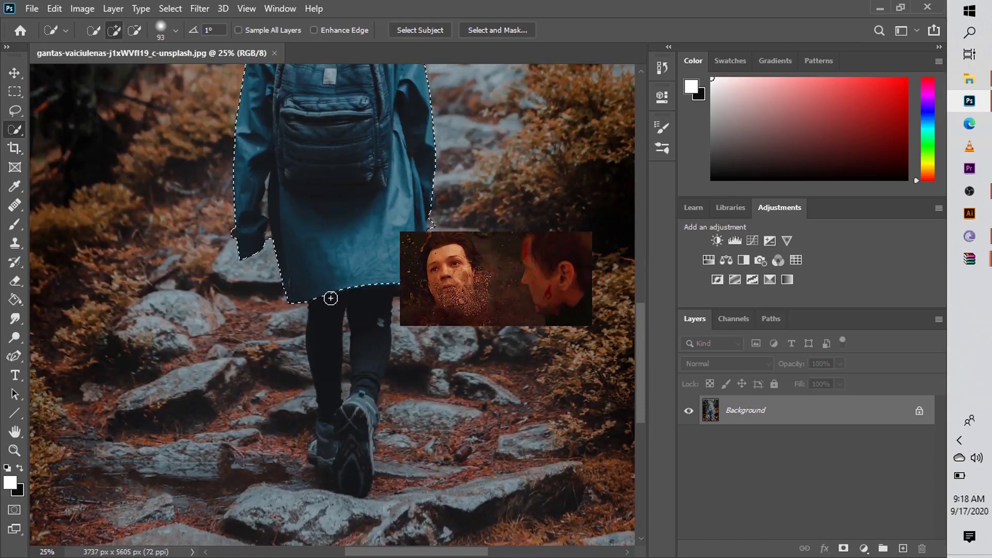
mouse_move(330, 299)
mouse_down()
mouse_move(337, 427)
mouse_move(320, 431)
mouse_up()
click(134, 30)
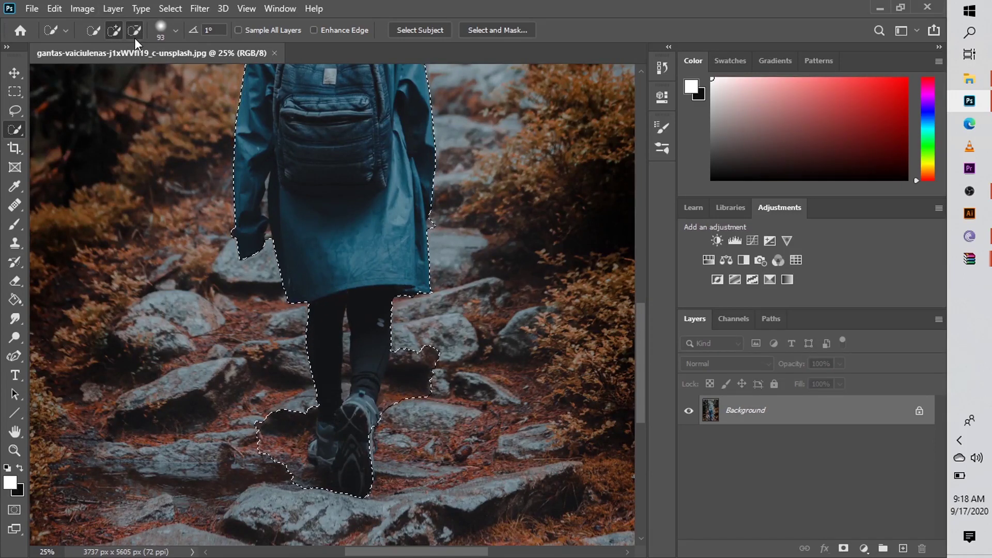
mouse_move(435, 374)
mouse_down()
mouse_move(427, 353)
mouse_move(440, 360)
mouse_move(419, 400)
mouse_move(402, 405)
mouse_up()
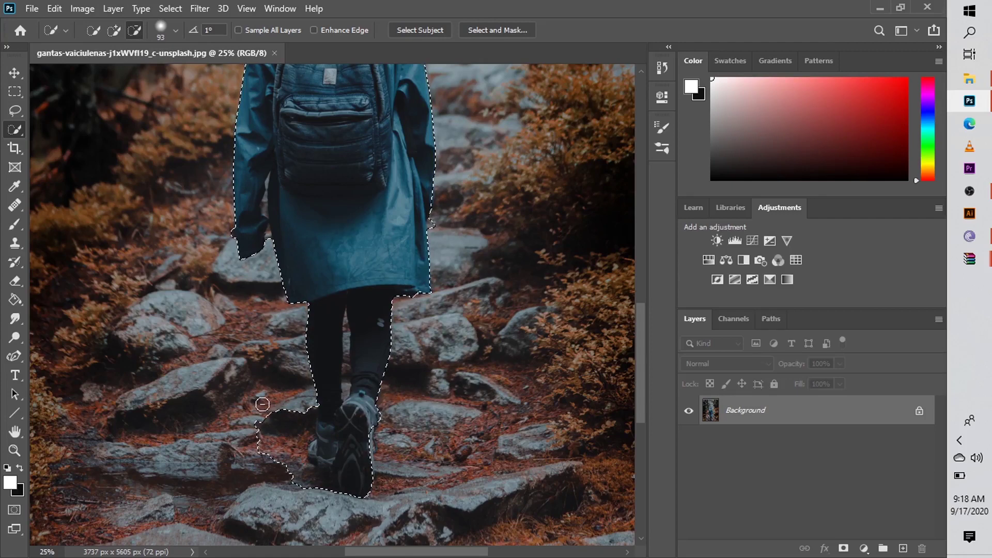
mouse_move(262, 404)
mouse_down()
mouse_move(268, 481)
mouse_move(278, 420)
mouse_up()
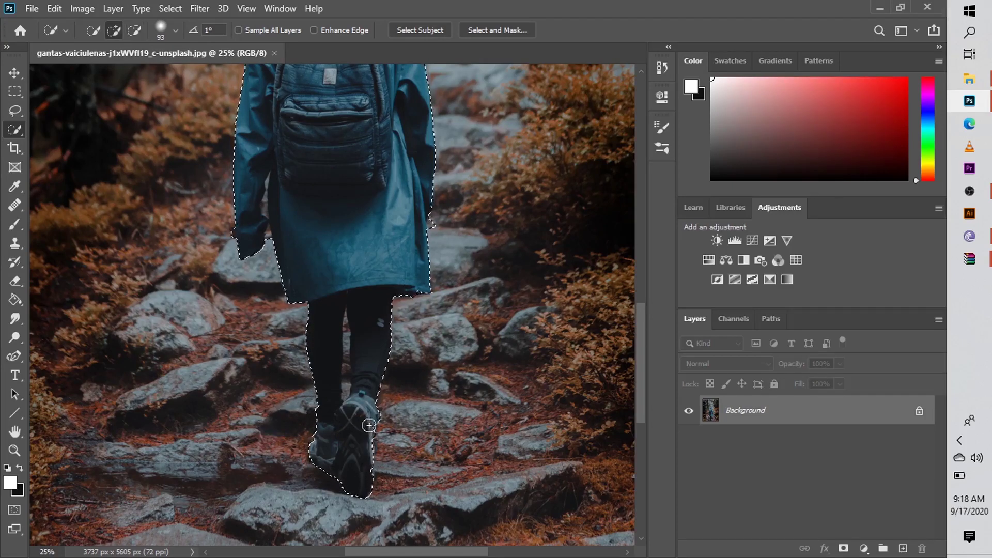
Shrink the subtracting brush to 30 px and trim the small loop beside the left sleeve
key(alt)
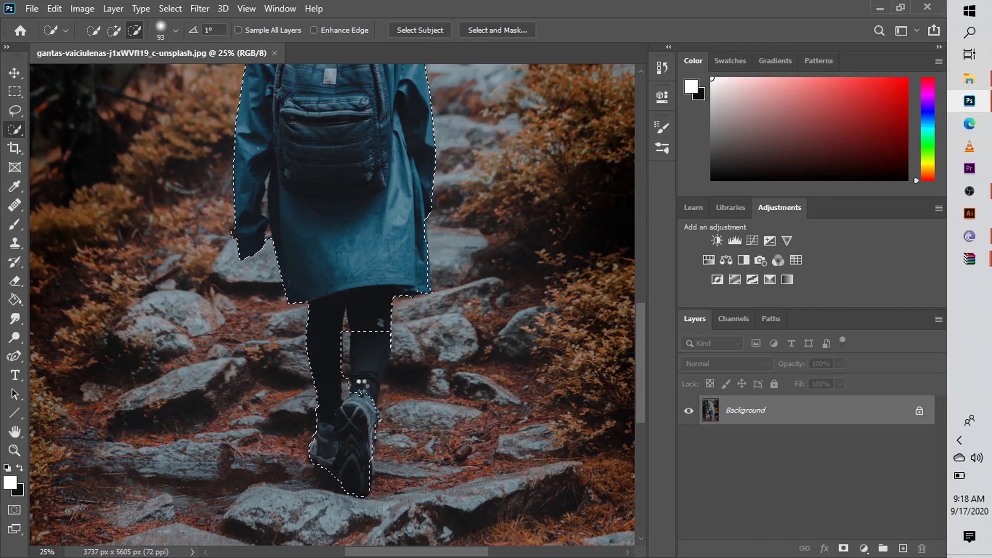
click(114, 30)
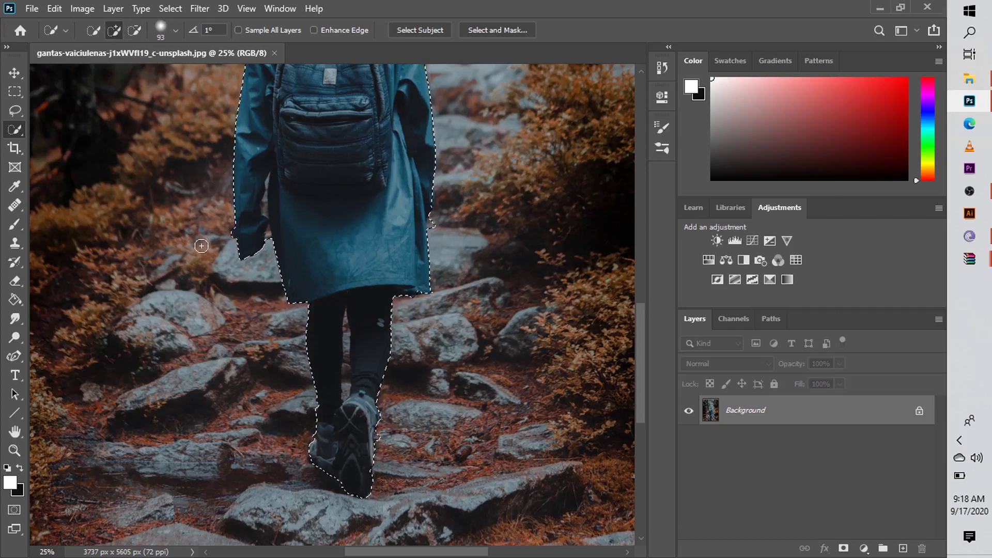
click(136, 24)
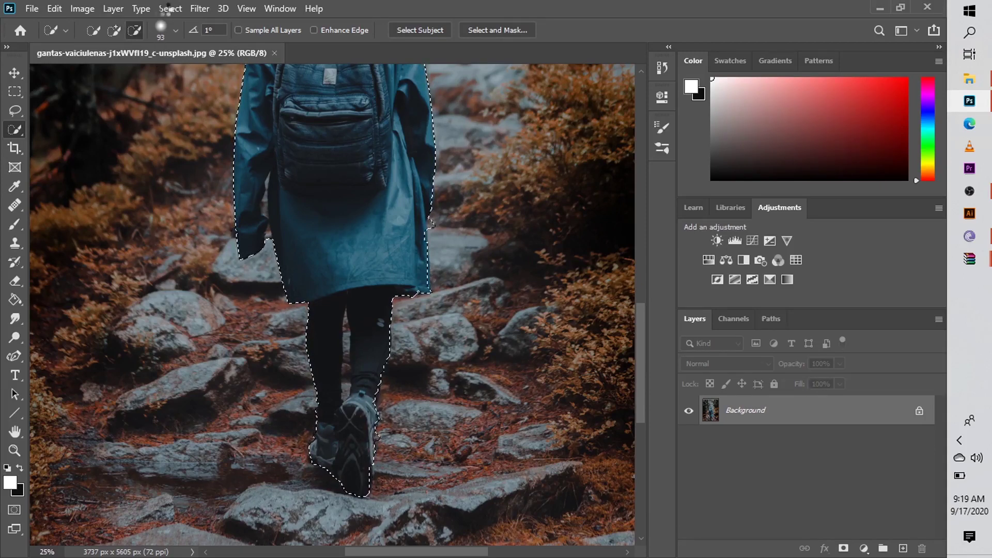
click(174, 31)
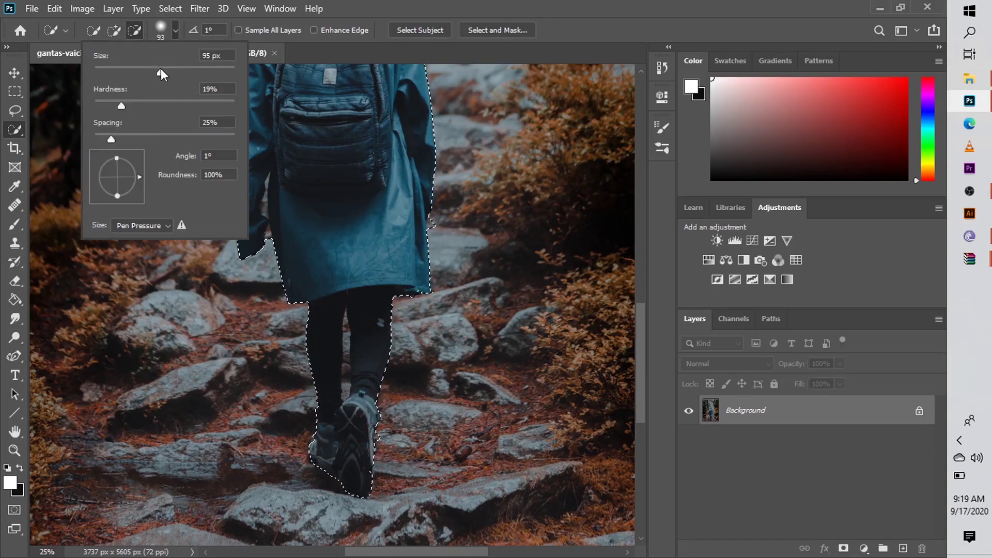
drag(160, 68, 115, 63)
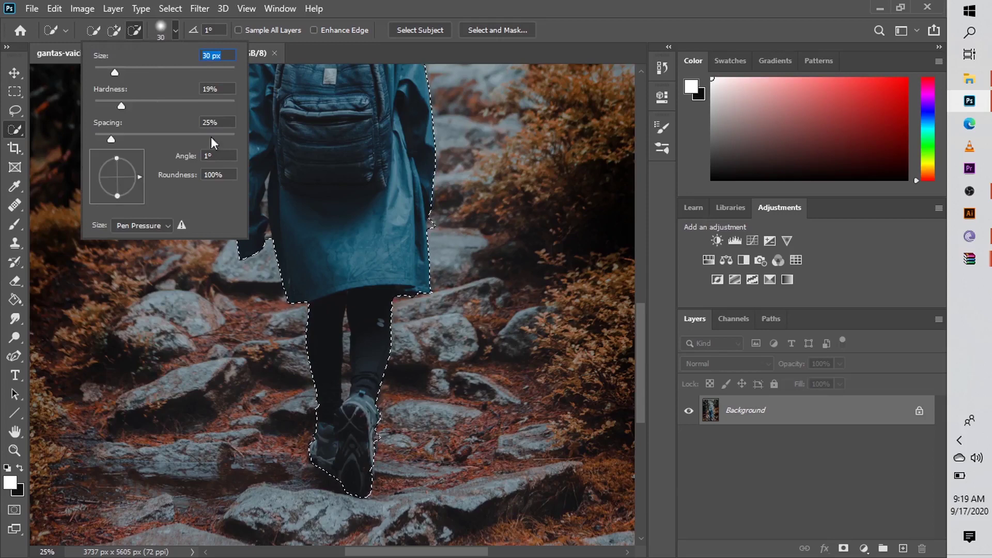
click(265, 205)
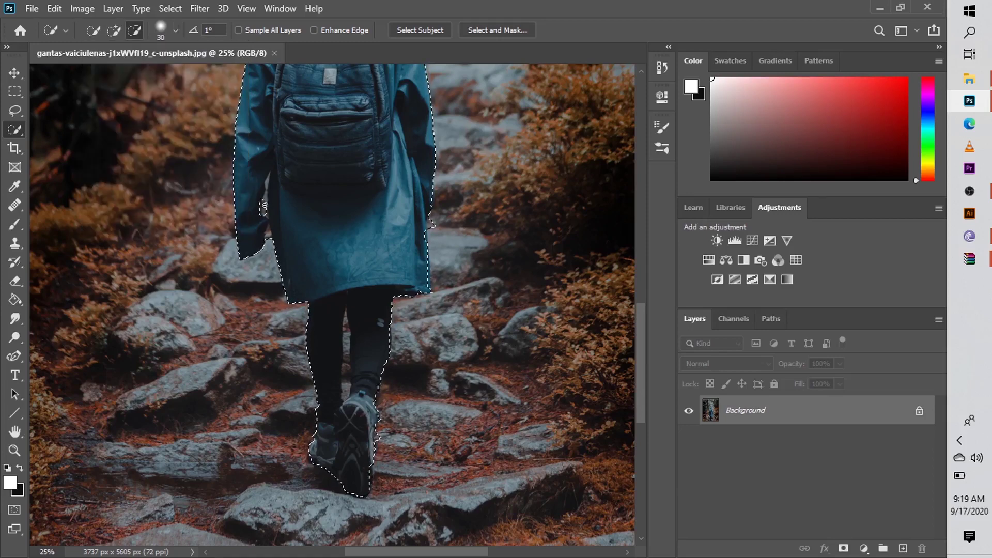
click(263, 196)
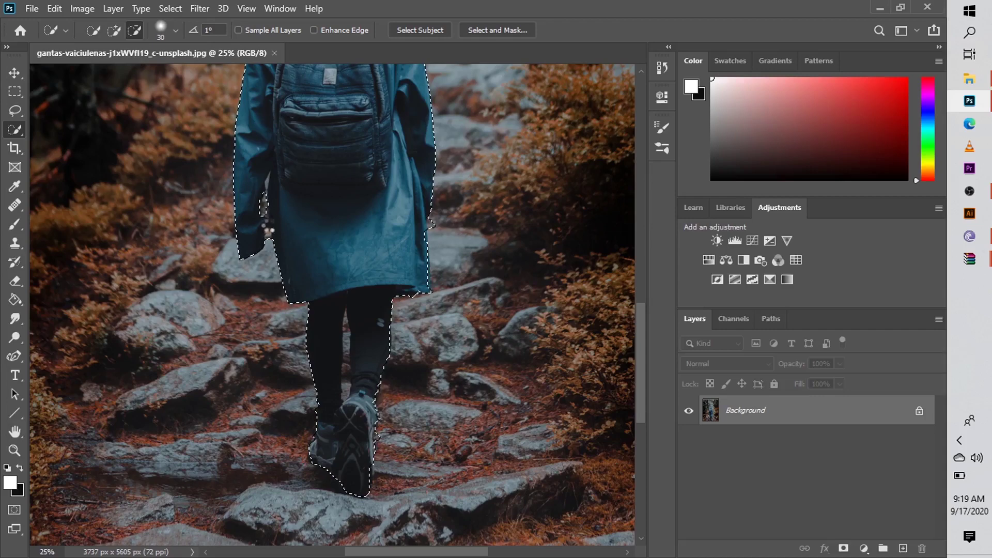
Cut the notch along the coat's left edge out of the selection with the Lasso in Subtract mode
key(shift+w)
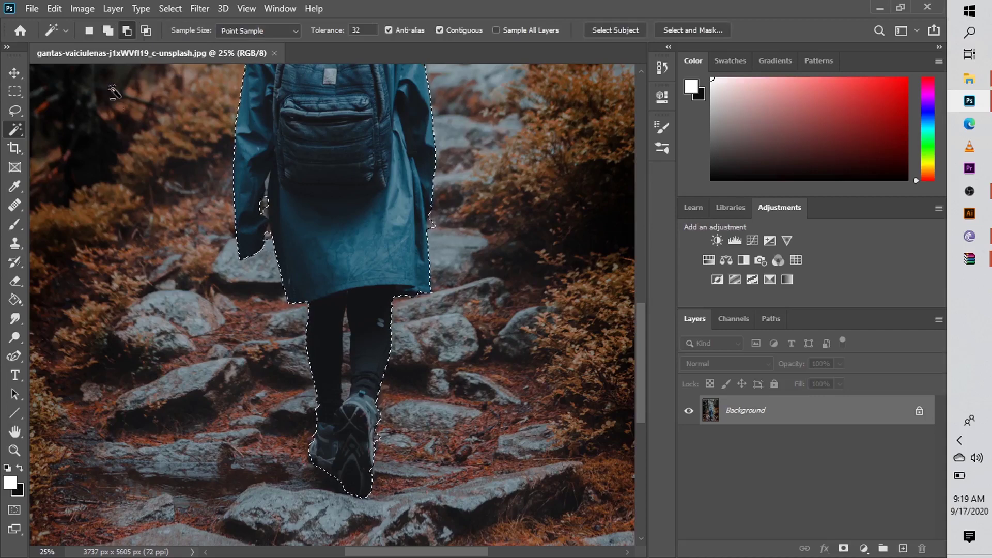
click(18, 114)
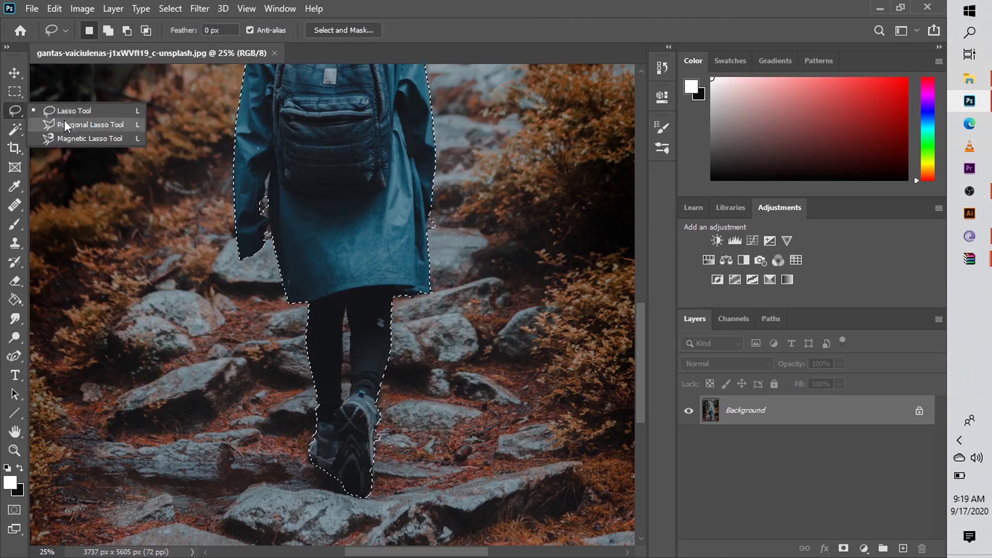
click(61, 113)
click(130, 32)
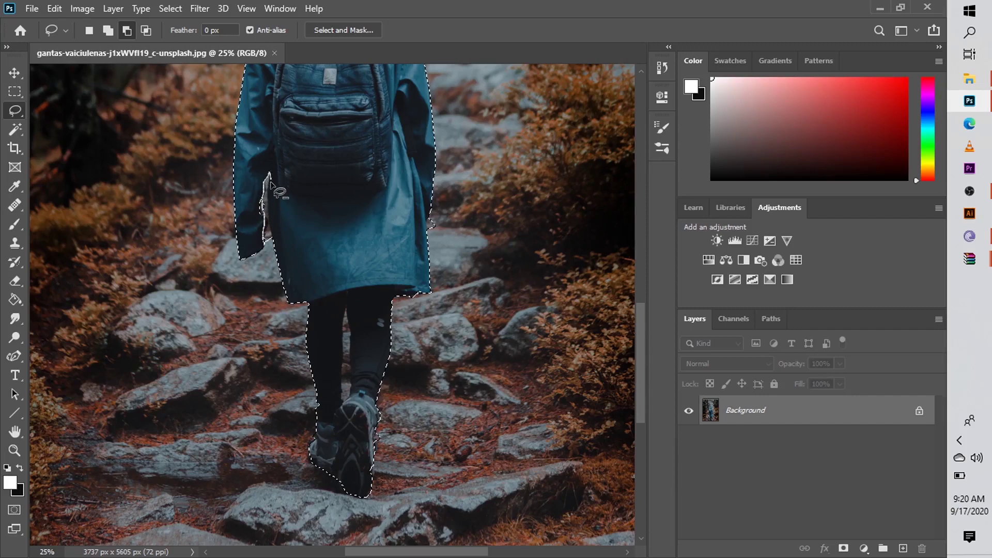
drag(270, 181, 274, 247)
key(w)
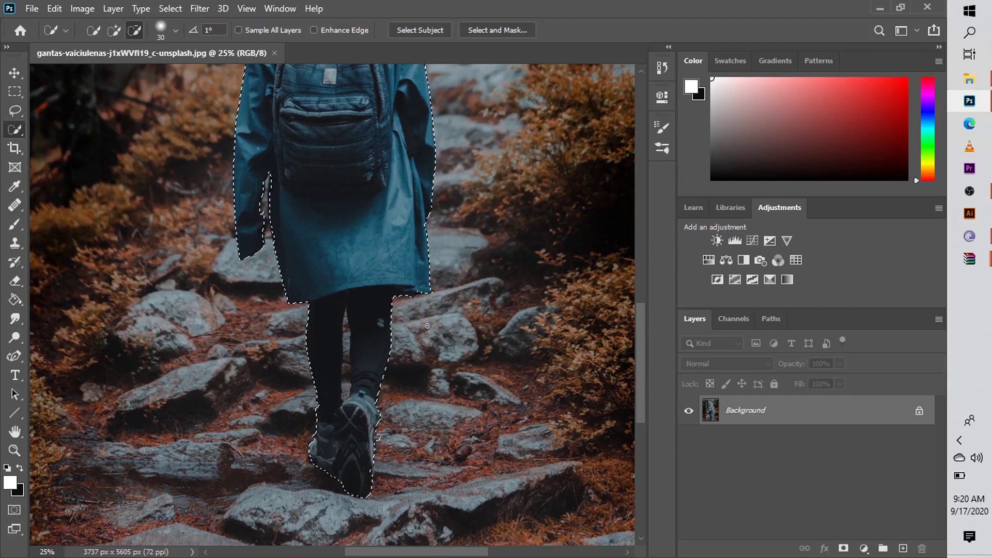
scroll(640, 302, up, 5)
scroll(641, 302, left, 2)
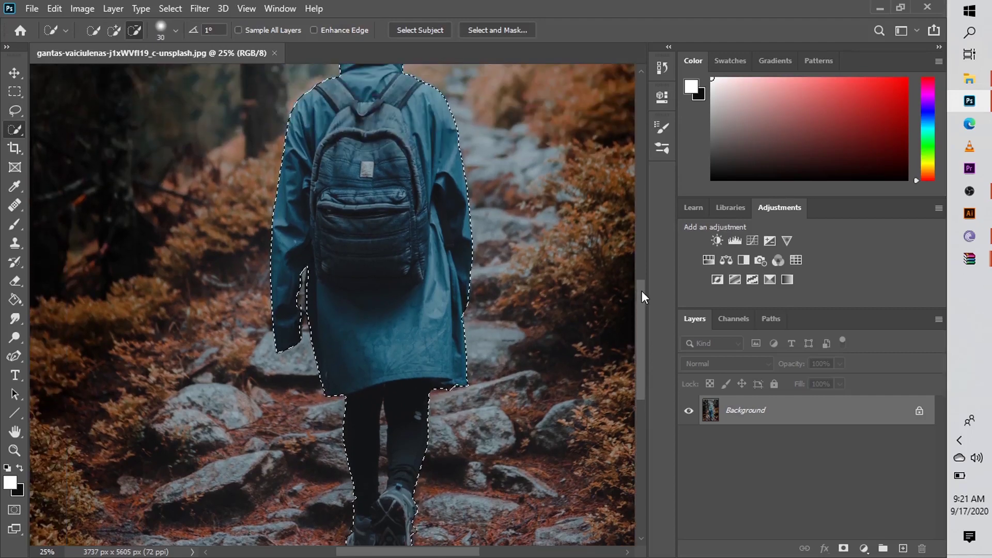
drag(641, 291, 641, 275)
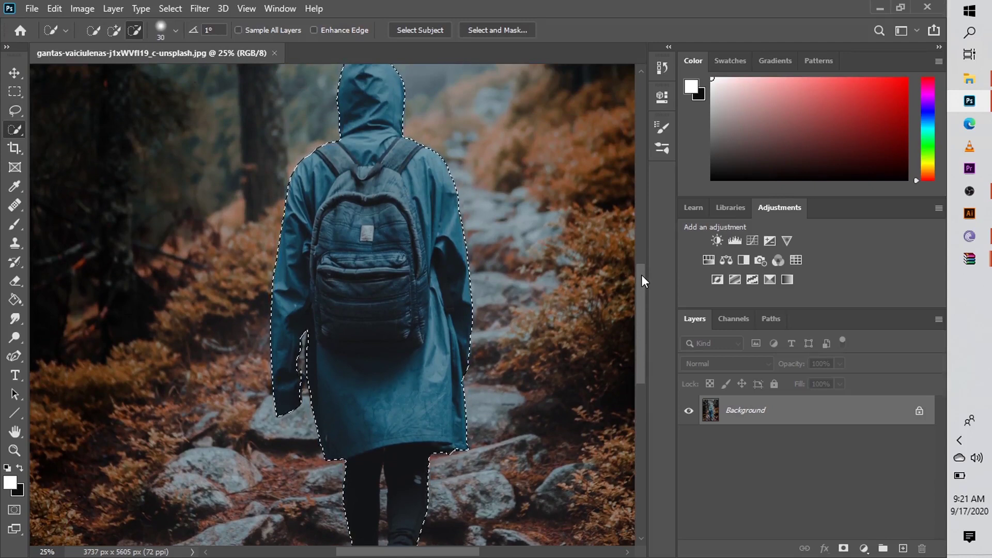
Copy the selected hiker to Layer 1 with Ctrl+J, fit the image on screen, and show the Background
key(ctrl+j)
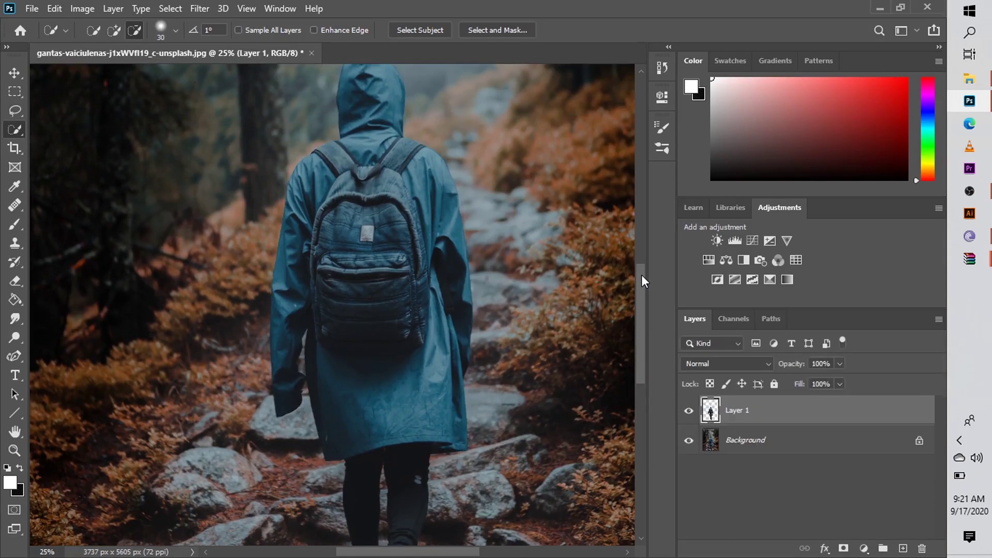
click(690, 441)
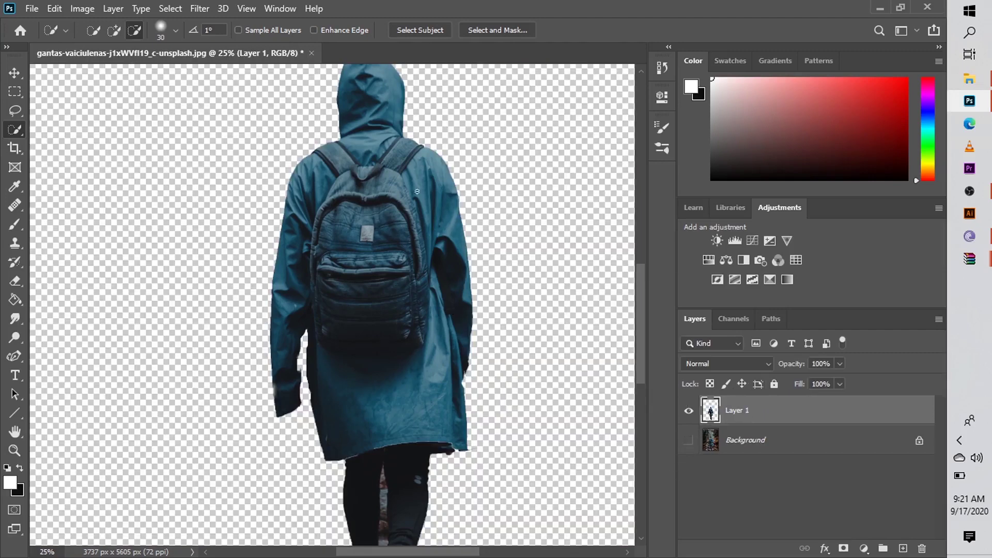
mouse_move(641, 325)
mouse_down()
mouse_move(641, 370)
mouse_move(643, 310)
mouse_up()
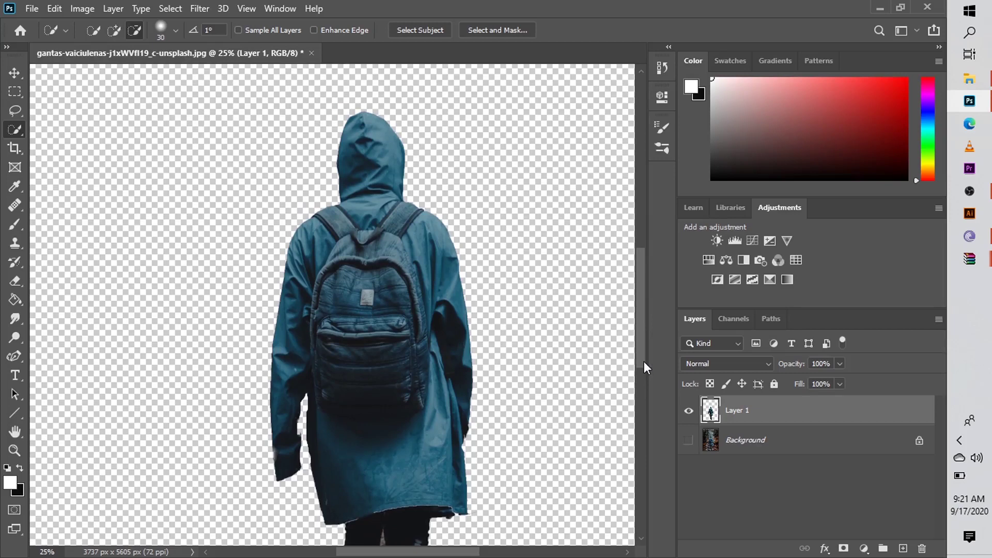
drag(644, 362, 641, 380)
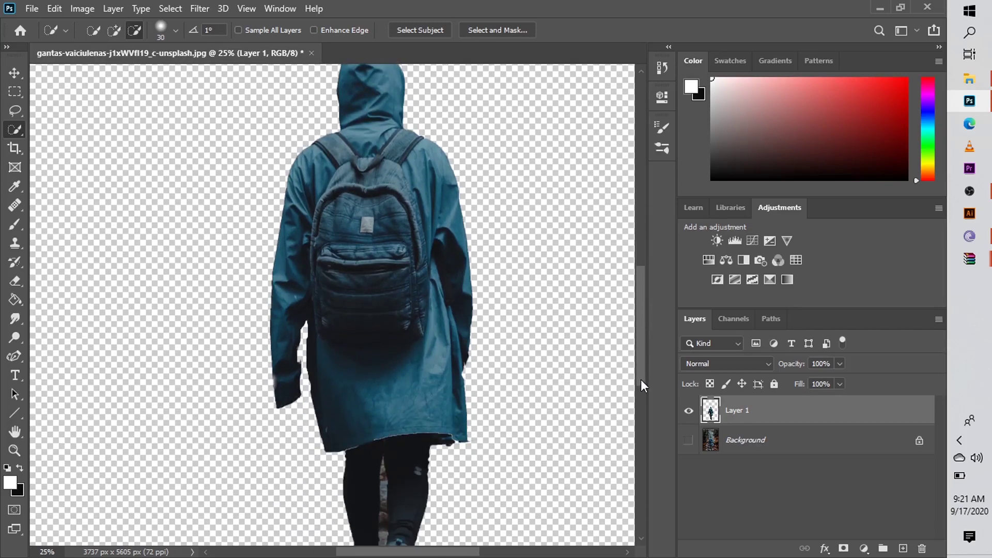
key(ctrl+0)
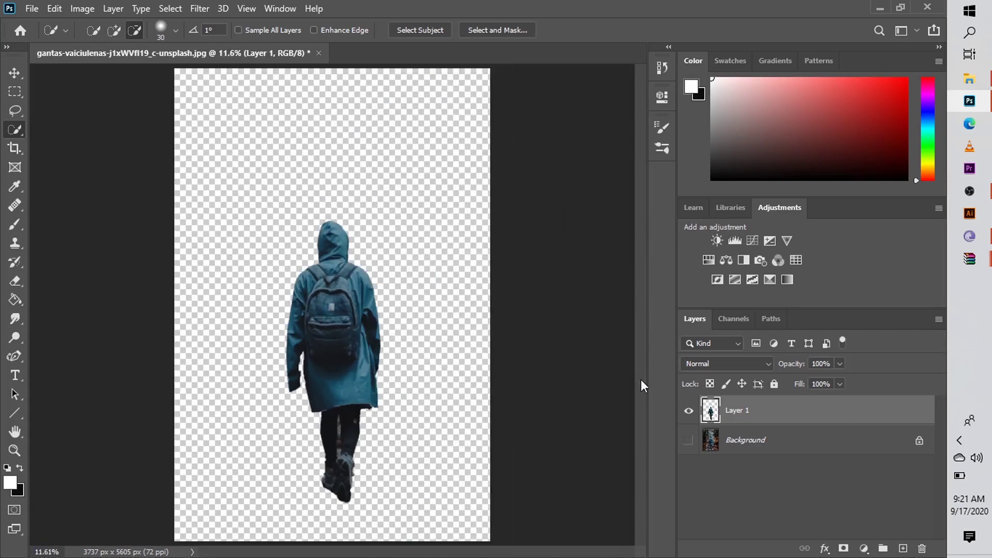
click(689, 441)
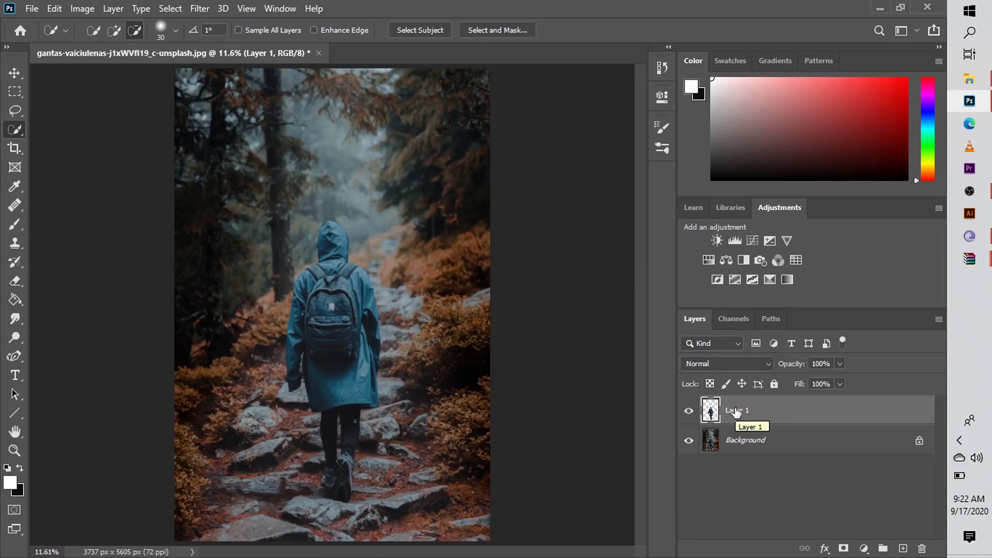
Duplicate the hiker layer and rename the original to 'model'
key(ctrl+j)
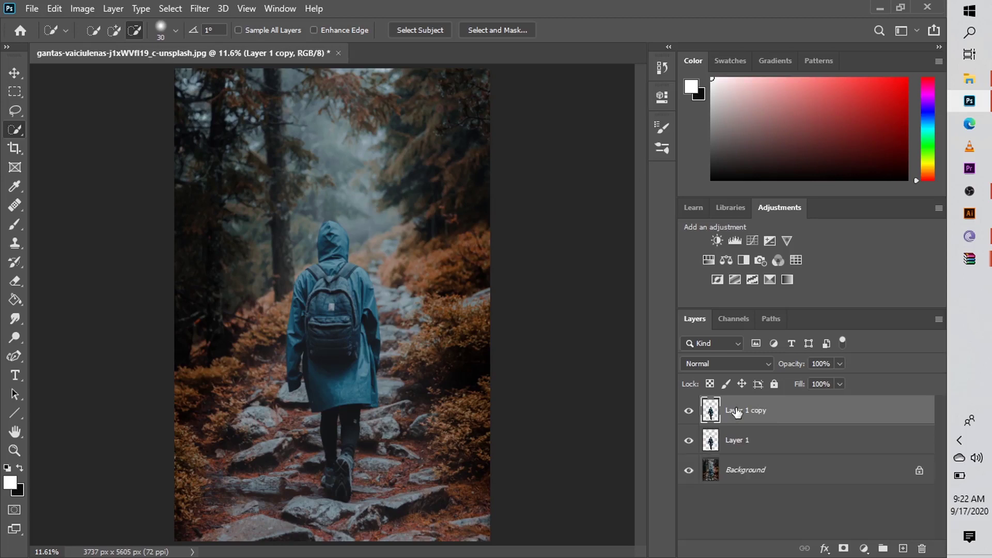
double_click(738, 440)
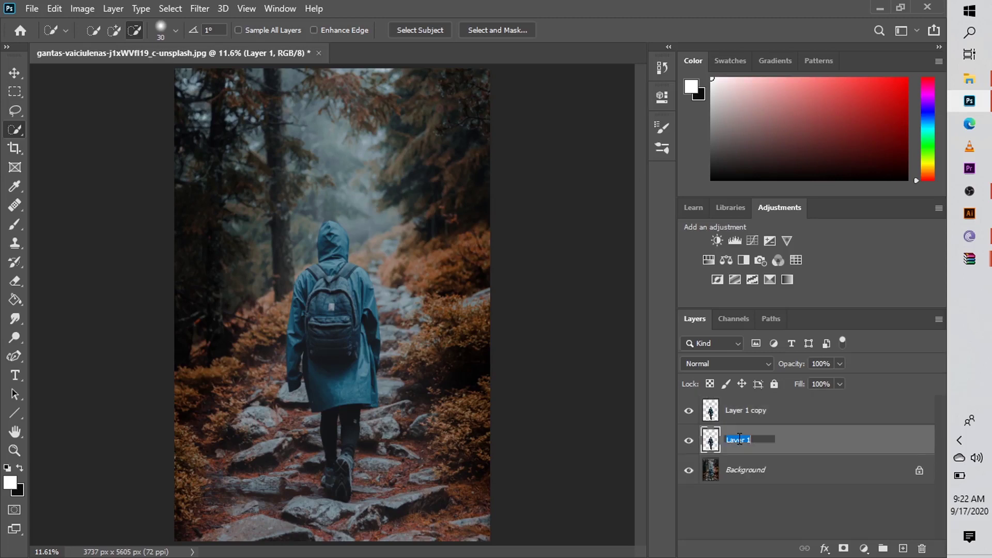
text(model)
key(Return)
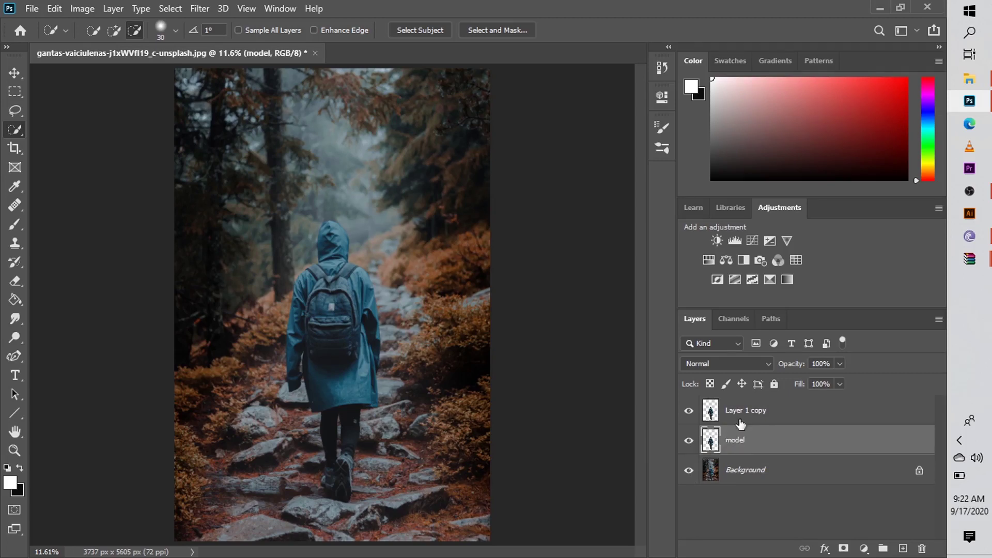
Rename the copy to 'dispersion model 2' and hide the Background layer
double_click(743, 411)
key(BackSpace)
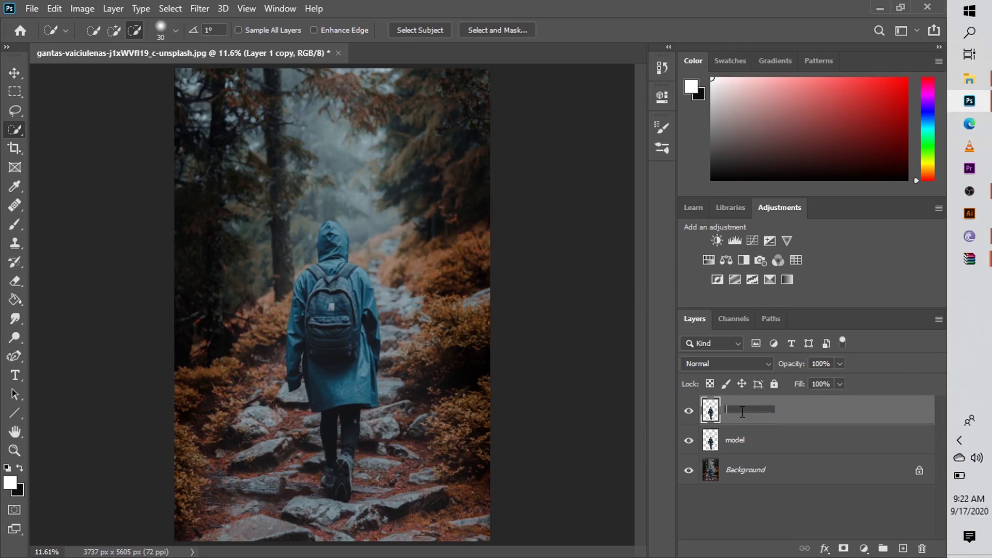
text(dispersion model 2)
key(Return)
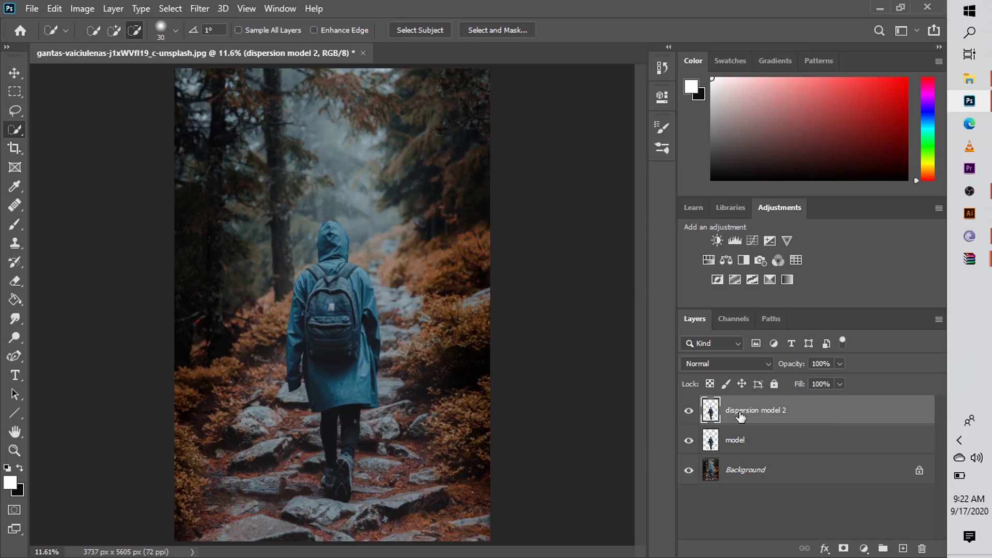
click(689, 470)
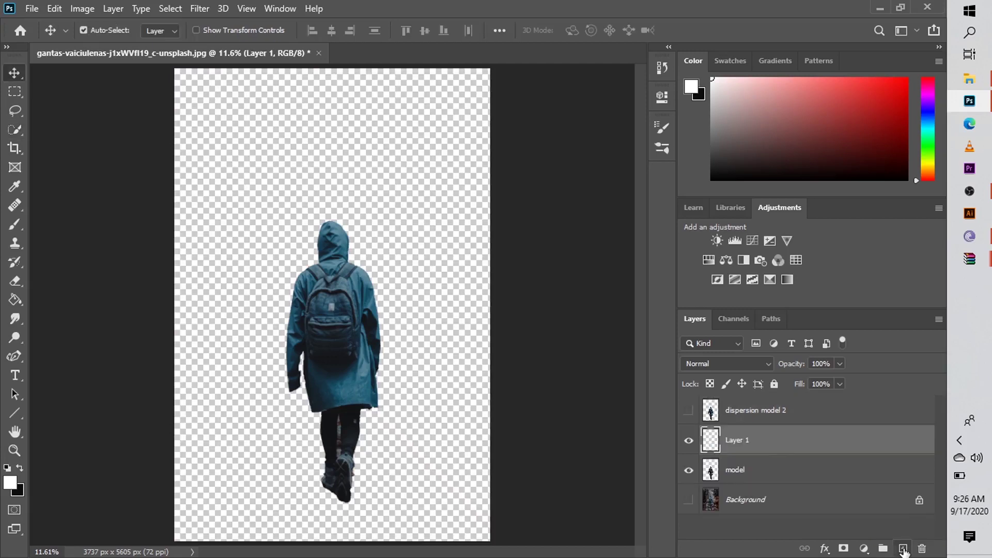
Move Layer 1 below model, fill it white with the Paint Bucket, and select dispersion model 2
drag(769, 453, 763, 489)
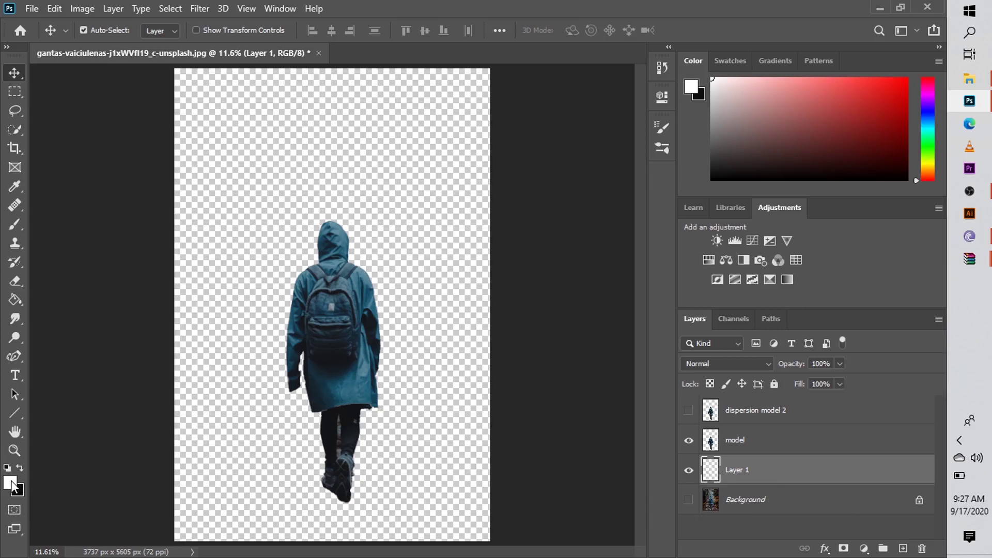
click(13, 306)
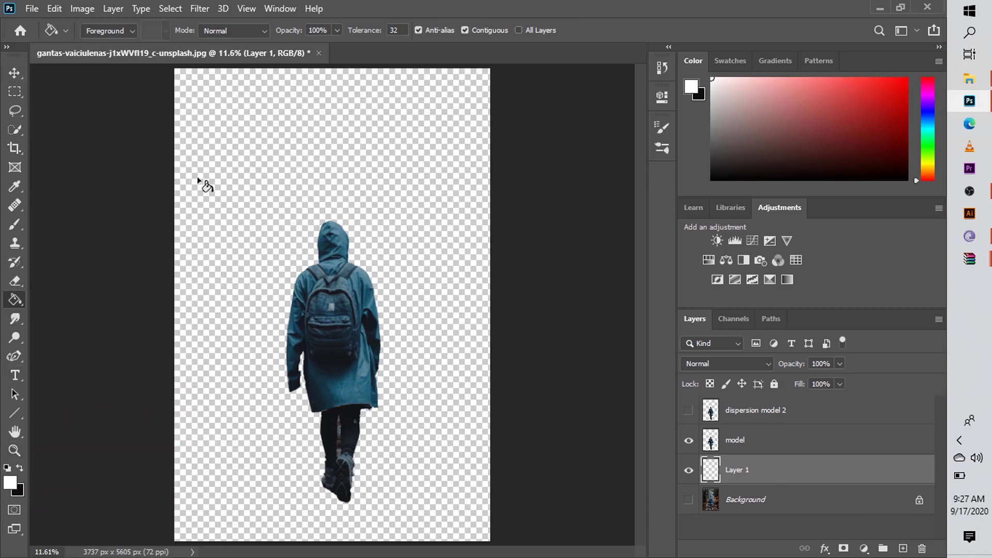
click(213, 181)
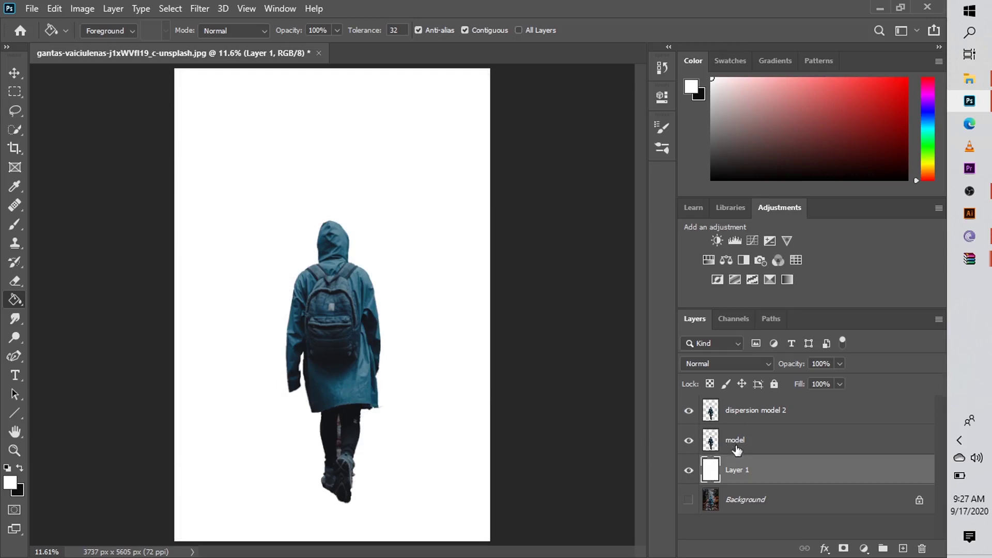
click(736, 449)
click(753, 419)
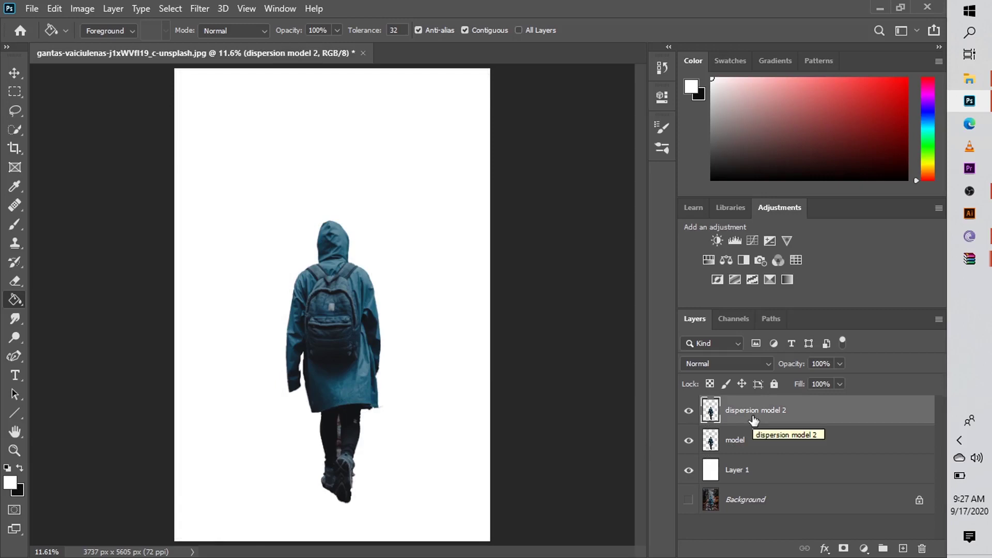
Hide model and open Liquify with a larger brush of density 100
key(v)
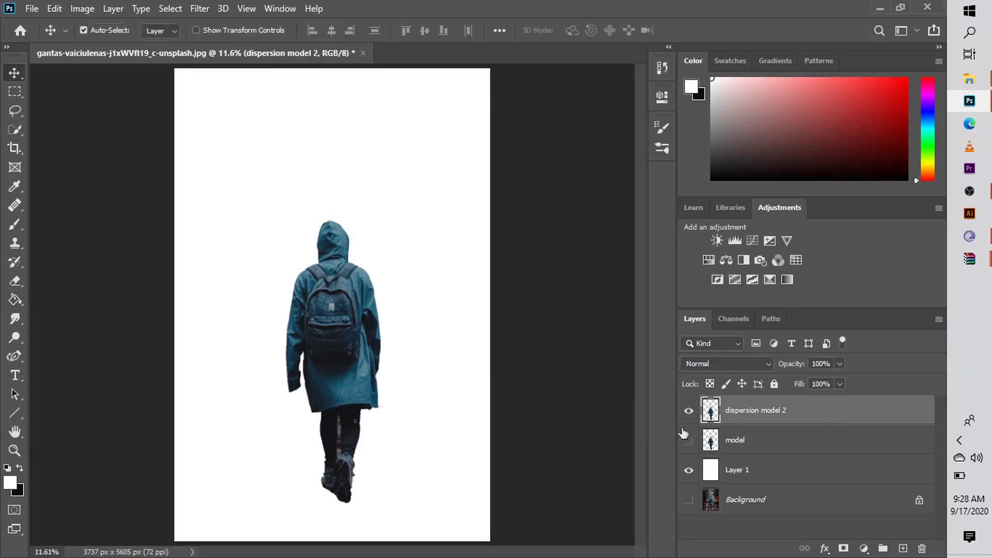
click(689, 439)
click(203, 9)
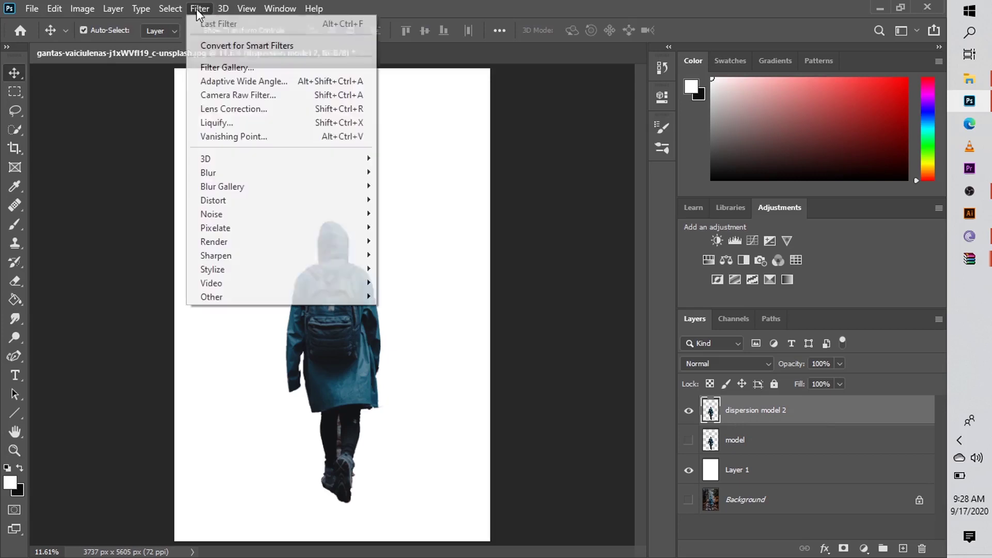
click(266, 123)
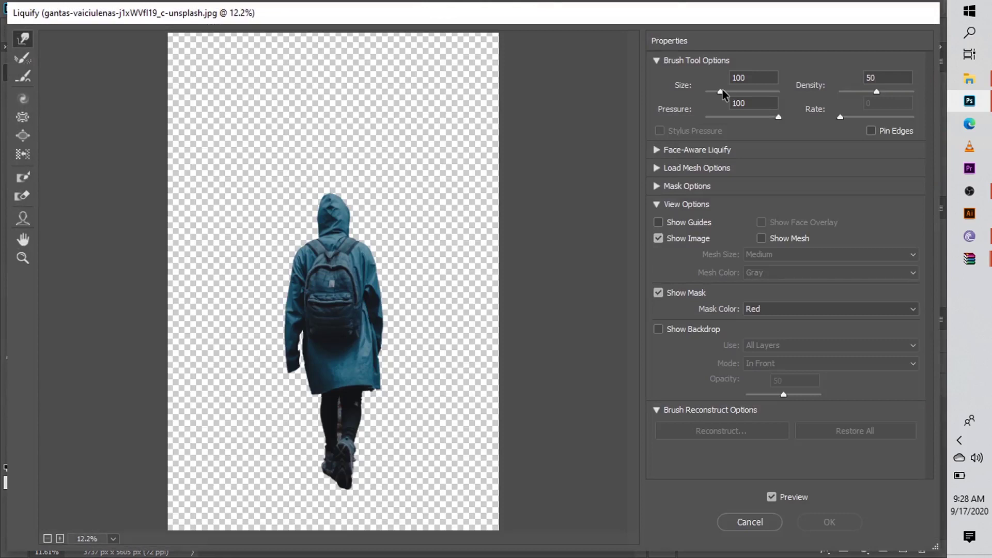
drag(723, 93, 731, 92)
drag(875, 97, 926, 91)
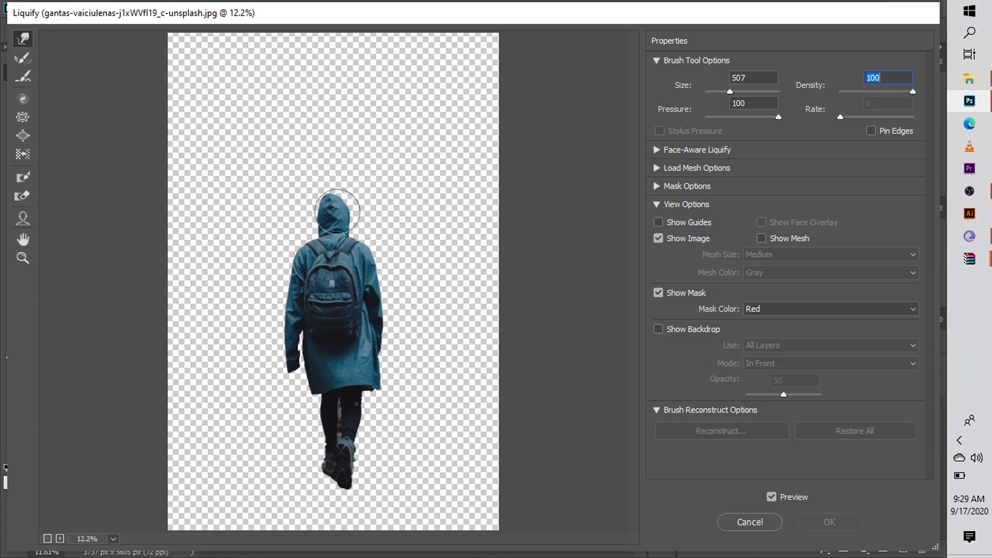
Push the hood and shoulder right into a wide wavy flap and apply the Liquify
mouse_move(361, 212)
mouse_down()
mouse_move(401, 195)
mouse_move(349, 187)
mouse_move(385, 171)
mouse_up()
mouse_move(357, 242)
mouse_down()
mouse_move(418, 208)
mouse_move(447, 211)
mouse_up()
mouse_move(404, 247)
mouse_down()
mouse_move(428, 237)
mouse_move(371, 289)
mouse_move(471, 253)
mouse_move(408, 239)
mouse_move(445, 224)
mouse_move(379, 194)
mouse_move(390, 316)
mouse_move(461, 297)
mouse_move(380, 302)
mouse_move(428, 273)
mouse_move(394, 321)
mouse_move(386, 359)
mouse_move(415, 338)
mouse_move(397, 351)
mouse_move(411, 346)
mouse_move(426, 377)
mouse_move(387, 395)
mouse_move(373, 429)
mouse_move(410, 416)
mouse_move(371, 450)
mouse_move(392, 432)
mouse_move(367, 476)
mouse_move(393, 449)
mouse_move(368, 445)
mouse_move(424, 423)
mouse_move(380, 426)
mouse_move(395, 414)
mouse_move(383, 387)
mouse_move(400, 382)
mouse_move(376, 338)
mouse_move(397, 367)
mouse_move(421, 347)
mouse_move(433, 248)
mouse_move(464, 234)
mouse_move(438, 238)
mouse_move(449, 219)
mouse_move(423, 261)
mouse_up()
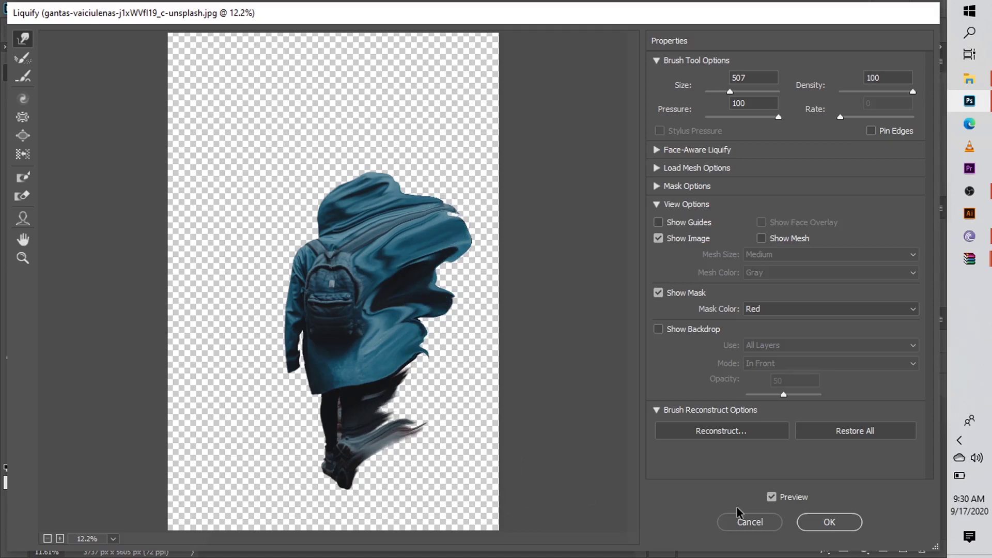
click(823, 523)
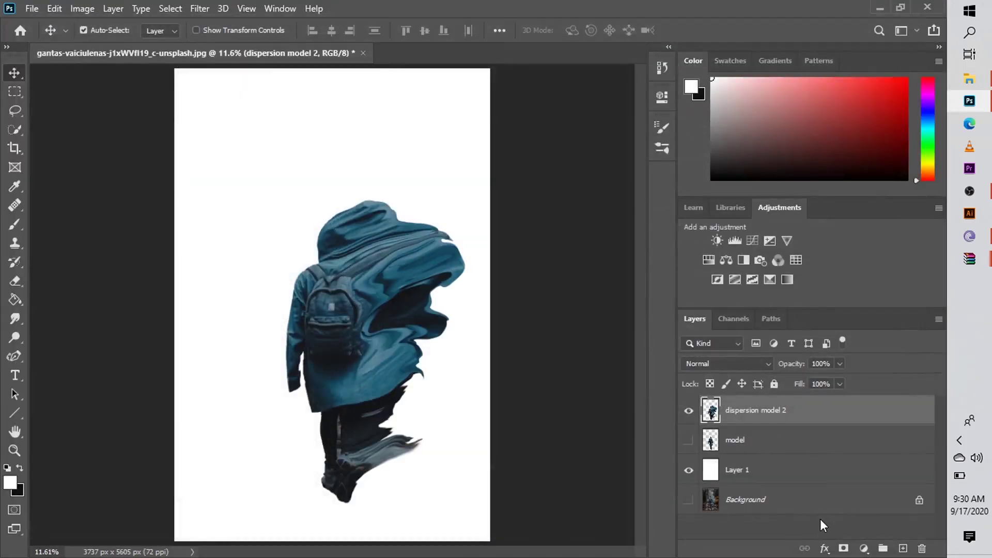
Toggle visibility of dispersion model 2 and model to compare the warped and original hiker
click(690, 417)
click(690, 440)
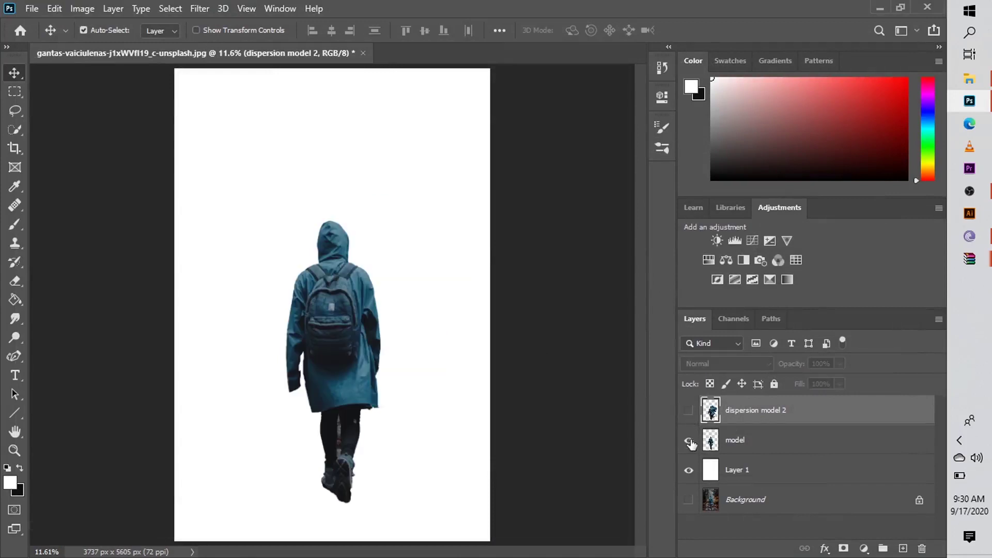
click(689, 411)
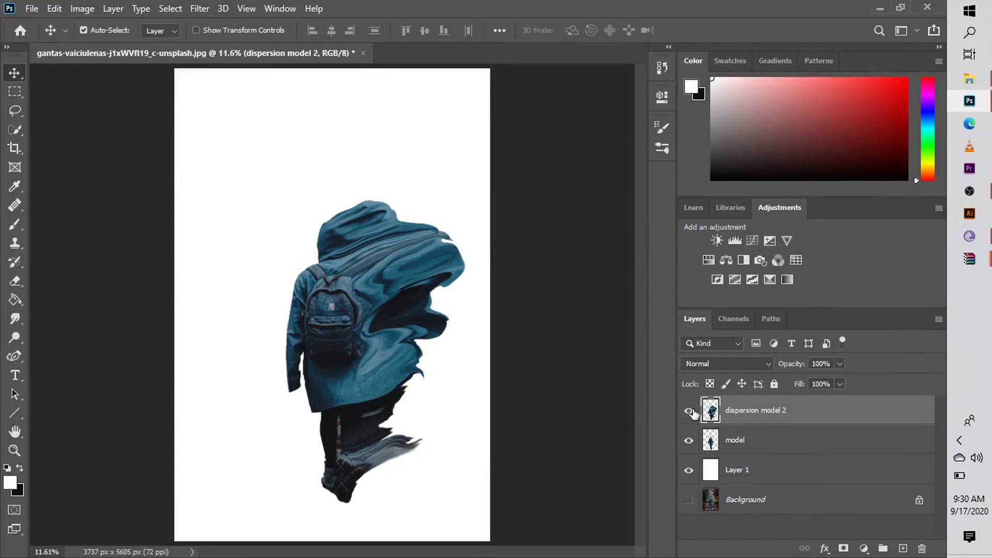
click(689, 440)
Add a layer mask to the model layer, set black as the brush colour, and hide dispersion model 2
key(b)
click(690, 441)
click(745, 440)
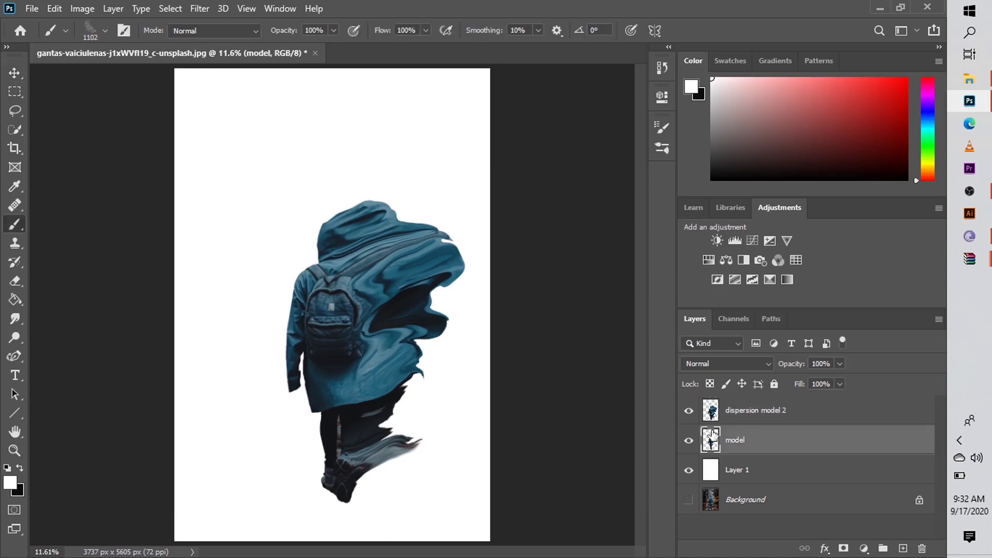
click(844, 548)
key(x)
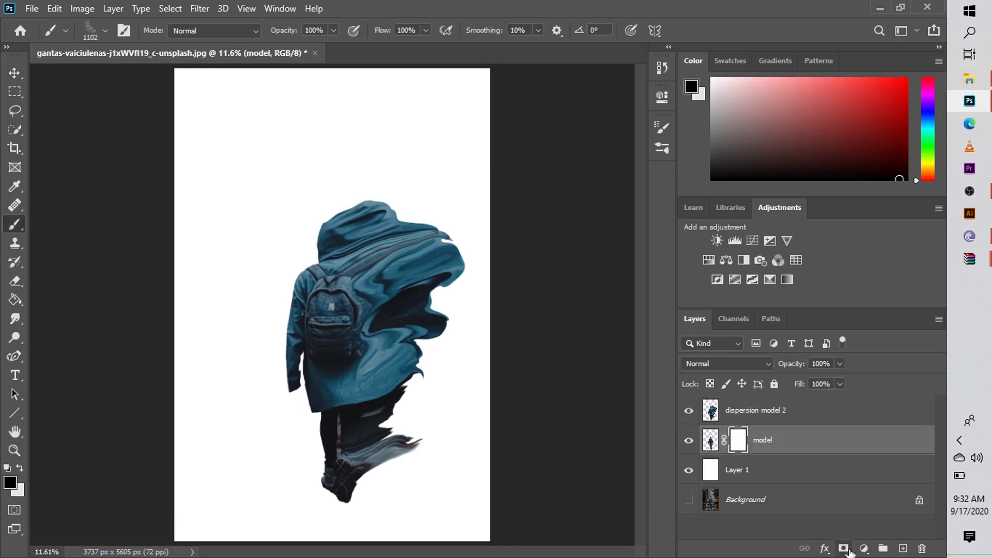
click(349, 398)
key(ctrl+z)
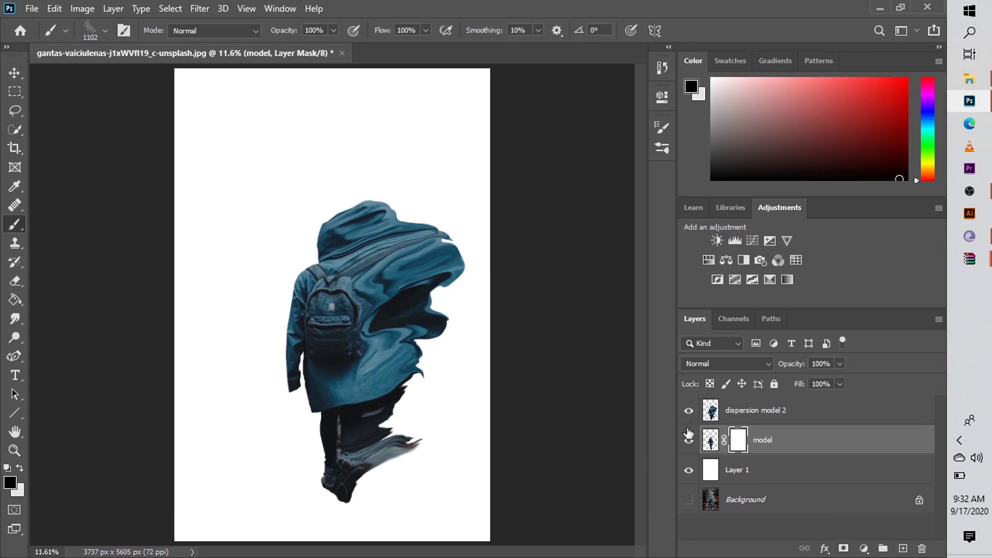
click(689, 411)
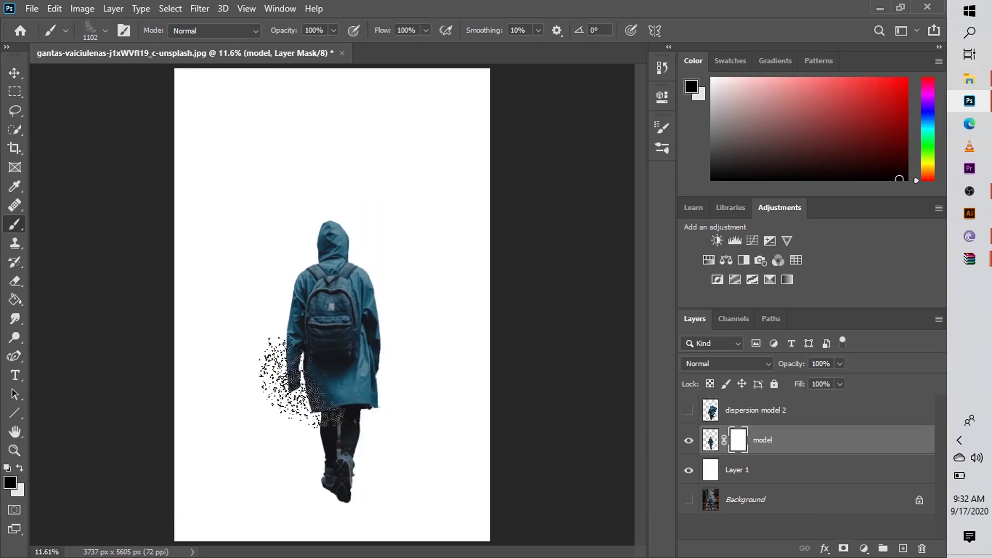
key(ctrl+plus)
key(ctrl+plus)
key(ctrl+plus)
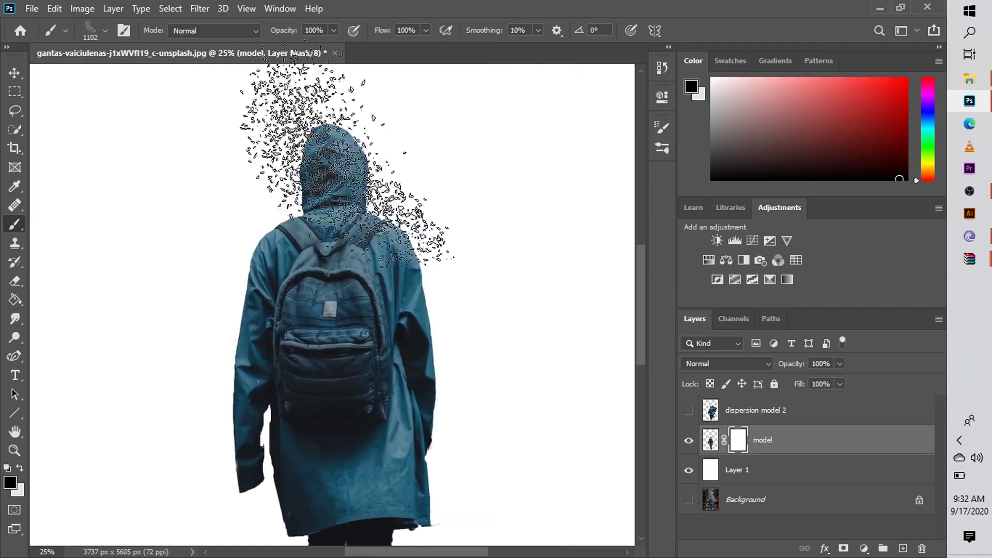
Paint dispersion speckles on the mask along the hood, coat, backpack edge and right leg
click(106, 31)
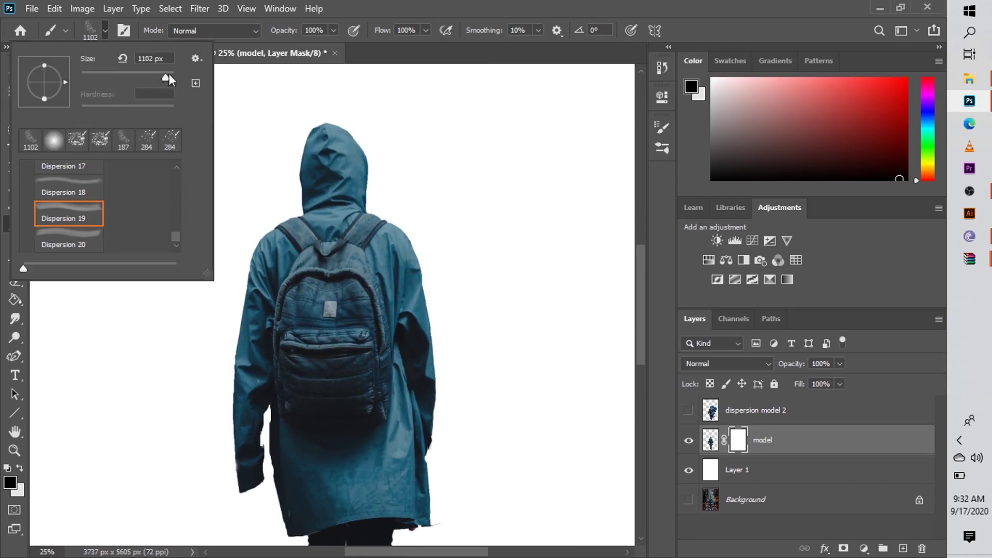
mouse_move(165, 77)
mouse_down()
mouse_move(115, 75)
mouse_move(160, 76)
mouse_up()
click(368, 184)
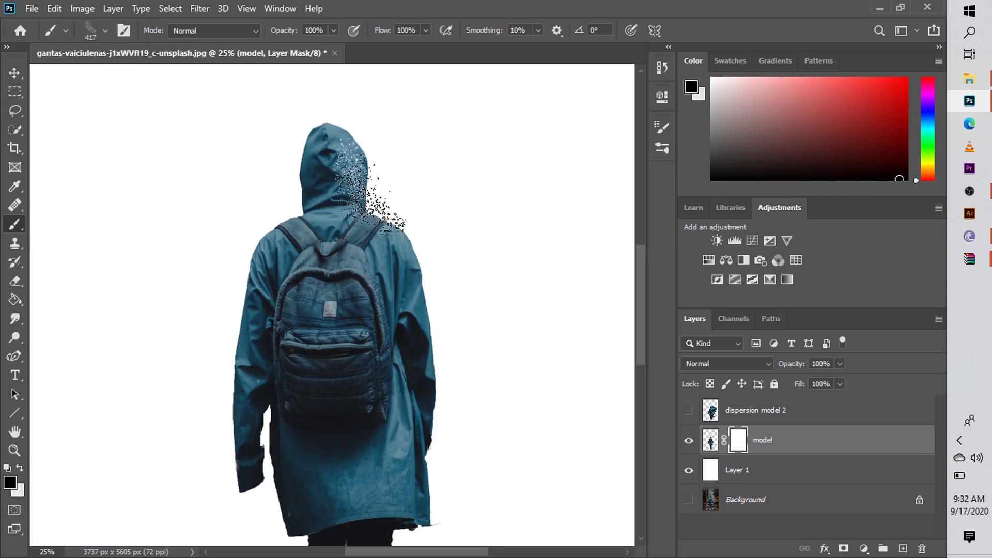
mouse_move(368, 184)
mouse_down()
mouse_move(354, 145)
mouse_move(374, 227)
mouse_move(427, 289)
mouse_move(418, 351)
mouse_move(368, 225)
mouse_up()
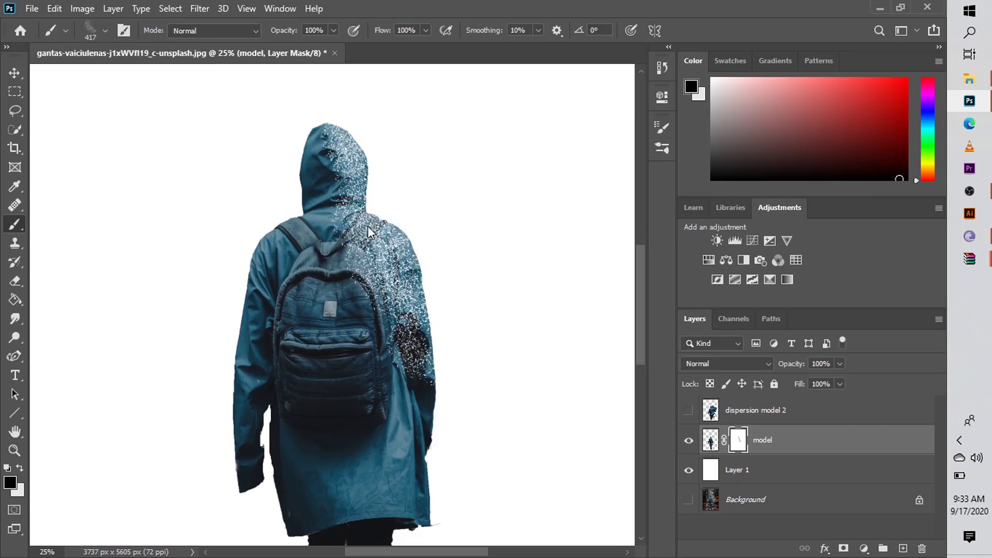
mouse_move(434, 455)
mouse_down()
mouse_move(429, 418)
mouse_move(372, 300)
mouse_move(363, 307)
mouse_up()
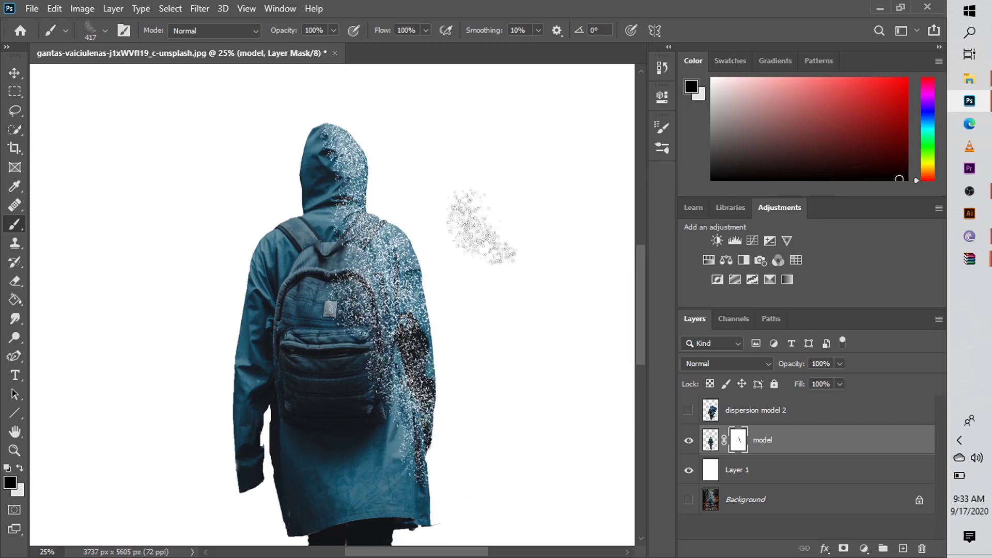
drag(641, 268, 654, 321)
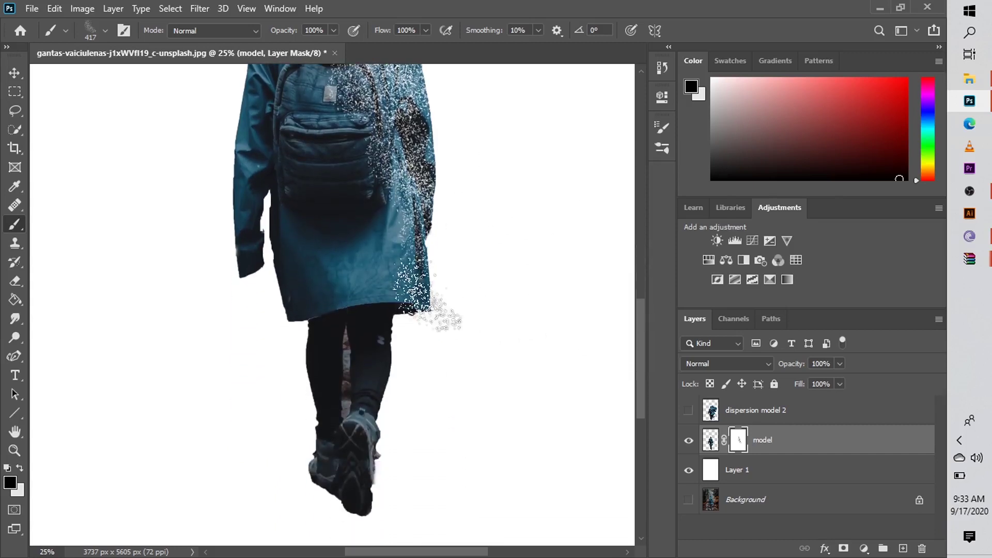
drag(406, 357, 388, 478)
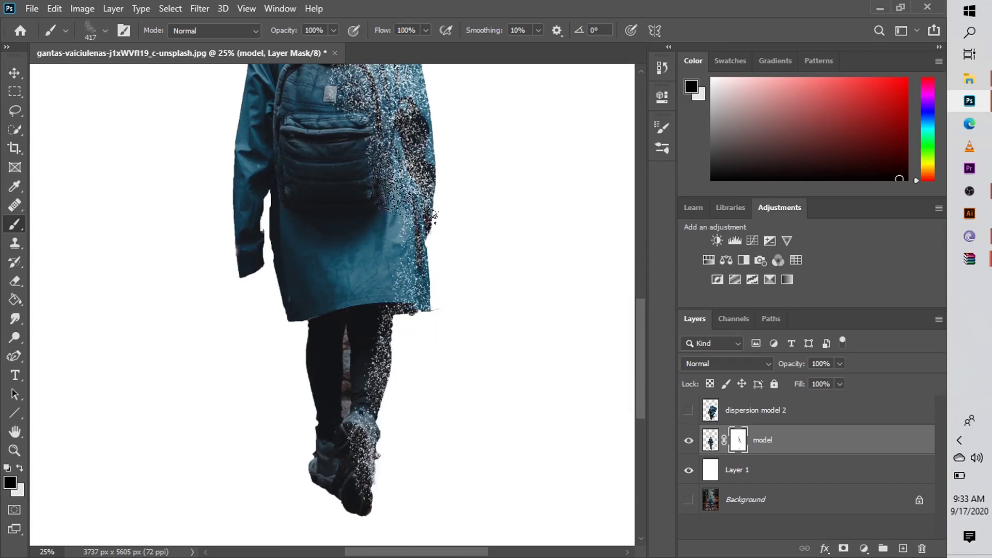
drag(641, 372, 640, 335)
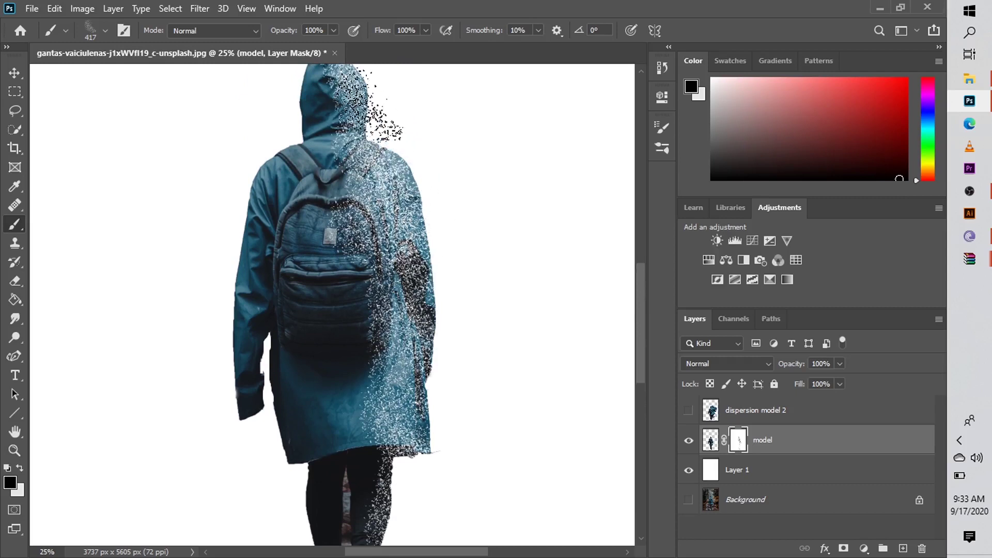
drag(644, 304, 644, 270)
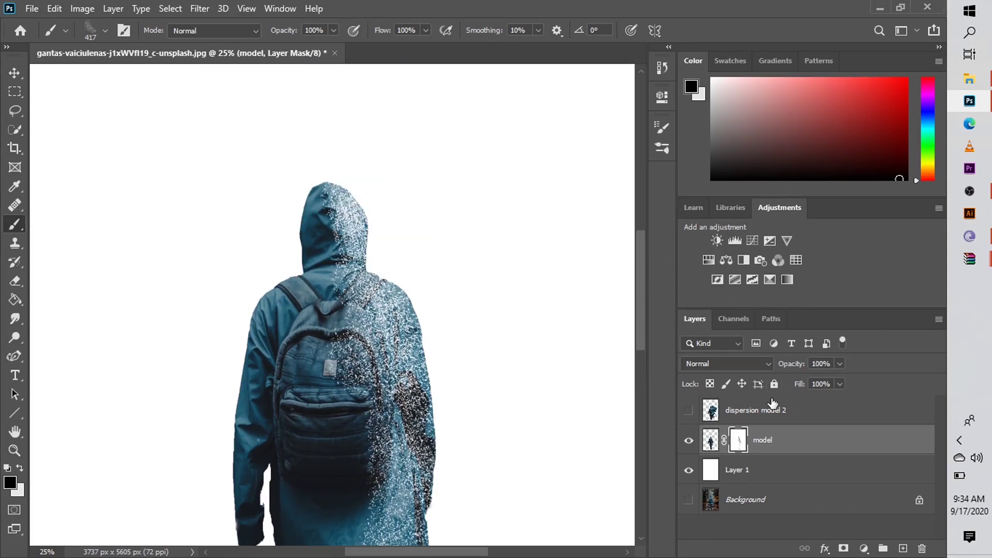
Move dispersion model 2 below model, make it visible, and give it a black mask
drag(776, 406, 771, 452)
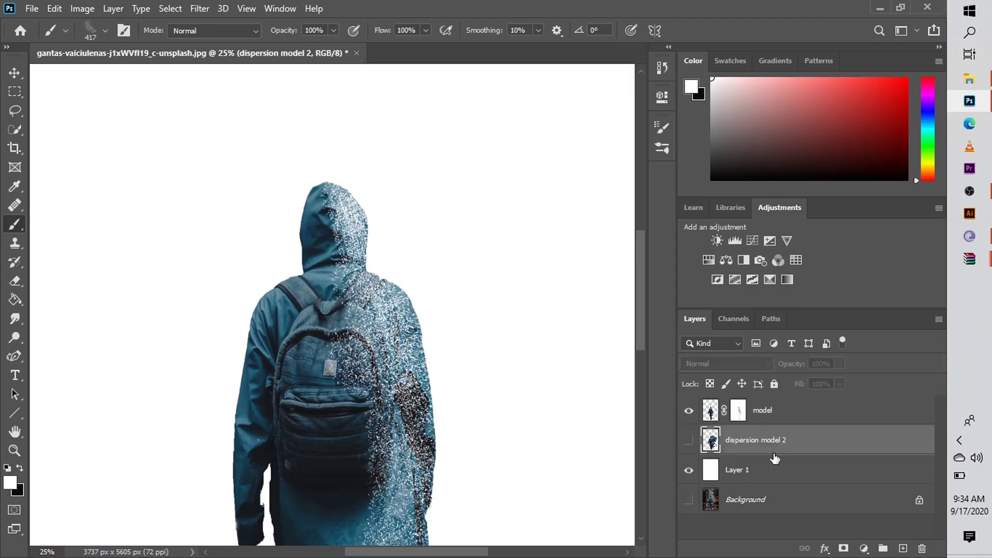
click(689, 440)
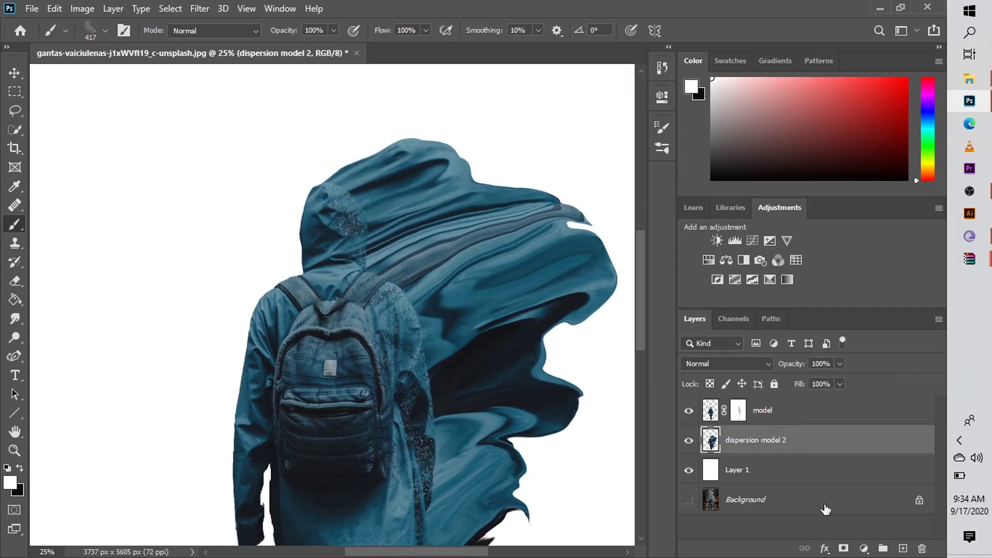
alt+click(843, 549)
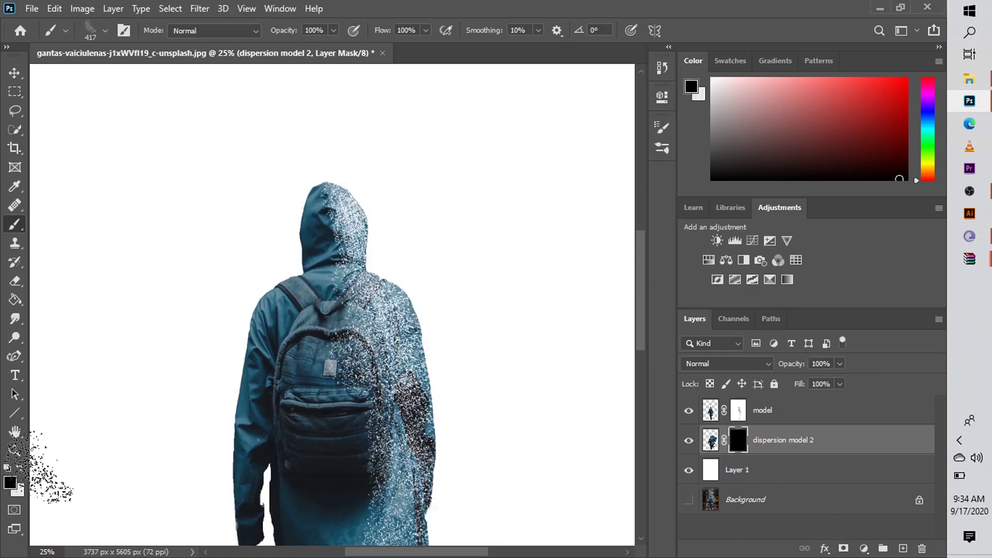
Set white as the paint colour with the Dispersion 20 brush at 385 px
click(21, 469)
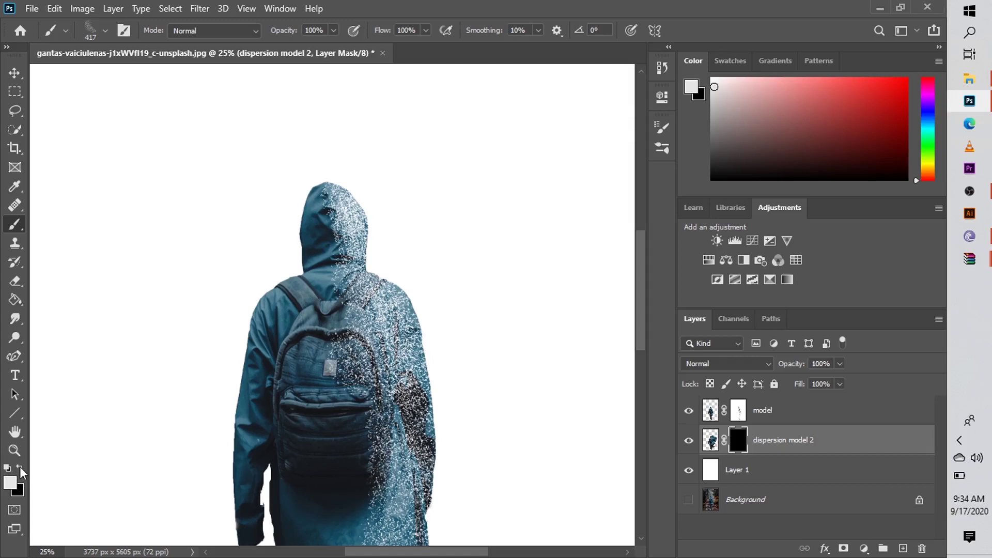
click(105, 31)
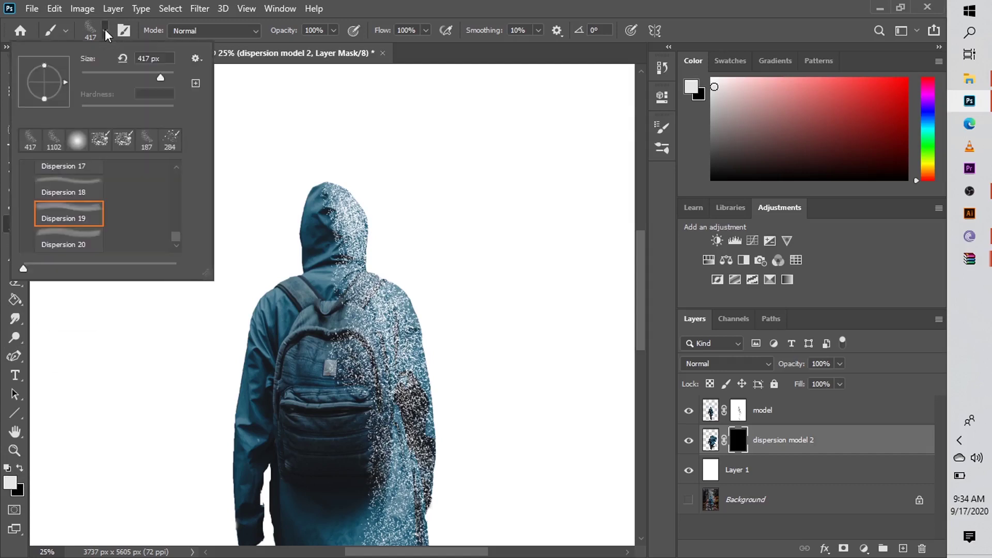
drag(159, 77, 161, 76)
drag(163, 83, 167, 83)
key(Return)
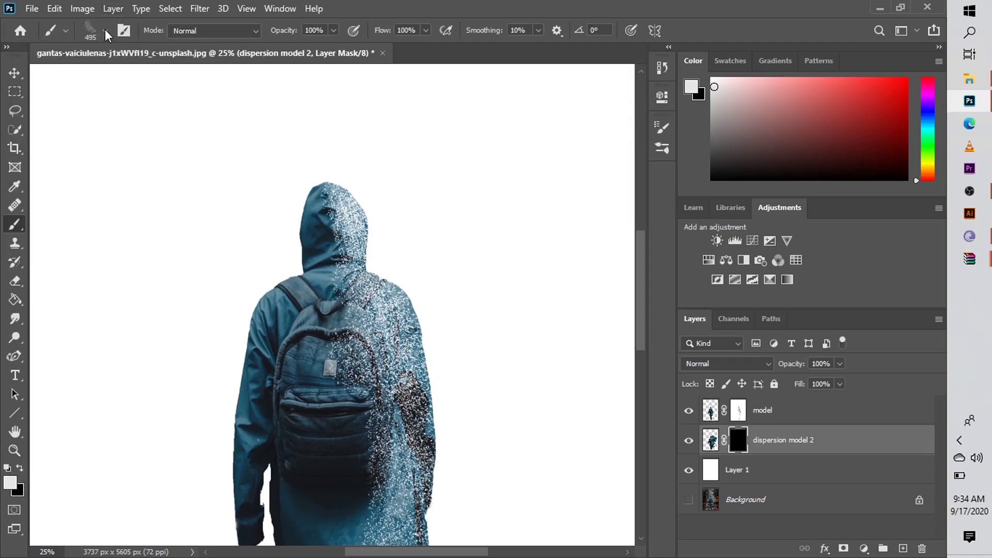
click(106, 32)
click(66, 241)
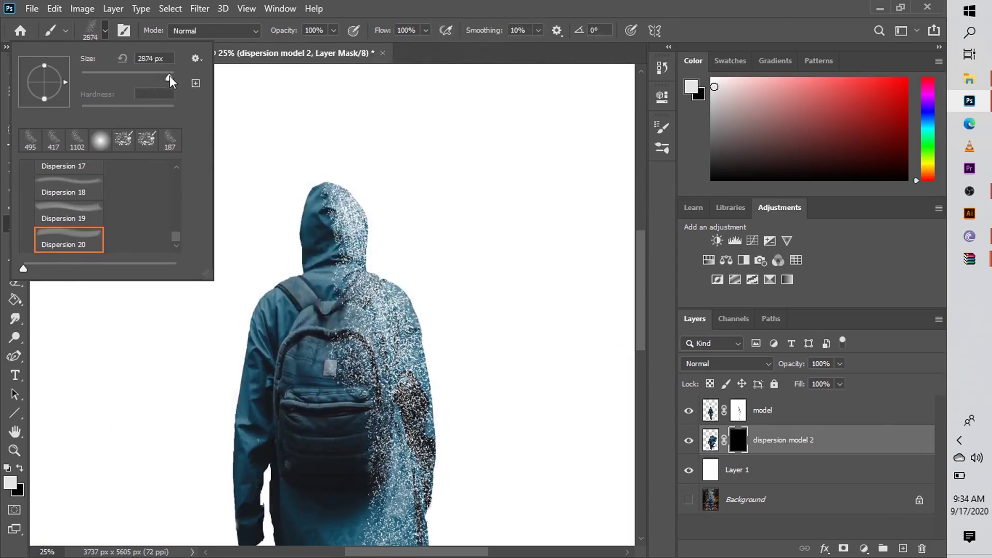
drag(171, 81, 160, 78)
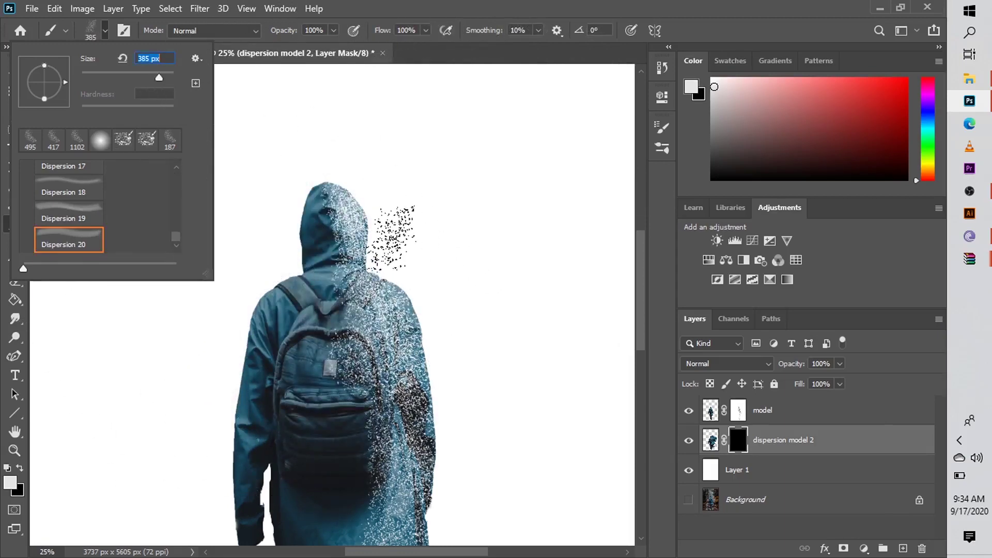
click(395, 237)
Paint particles on the mask around the hood, along the back, and beside the legs
mouse_move(408, 242)
mouse_down()
mouse_move(387, 264)
mouse_move(359, 229)
mouse_up()
mouse_move(413, 295)
mouse_down()
mouse_move(442, 339)
mouse_move(440, 419)
mouse_up()
scroll(623, 303, down, 5)
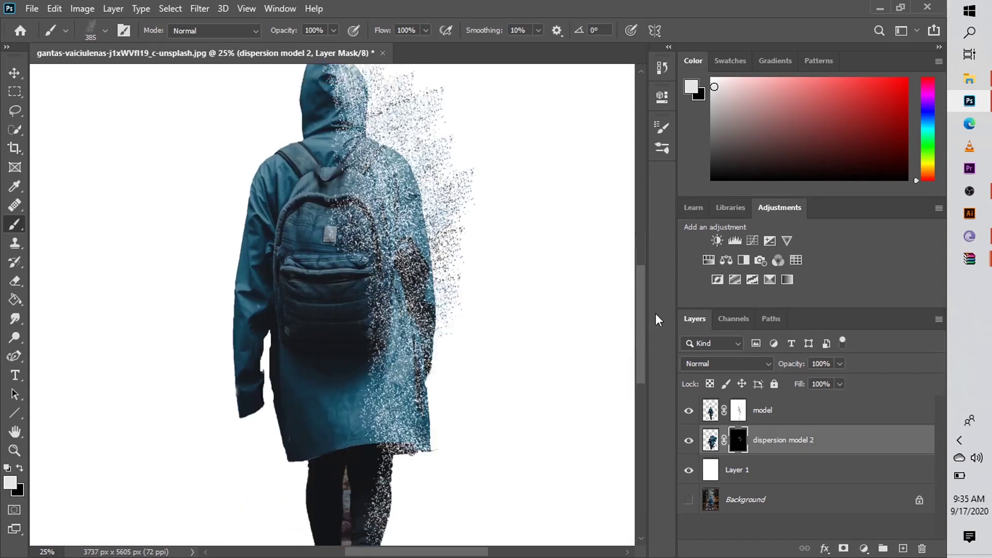
mouse_move(434, 362)
mouse_down()
mouse_move(481, 197)
mouse_move(472, 113)
mouse_move(517, 93)
mouse_move(475, 382)
mouse_move(424, 450)
mouse_move(413, 497)
mouse_up()
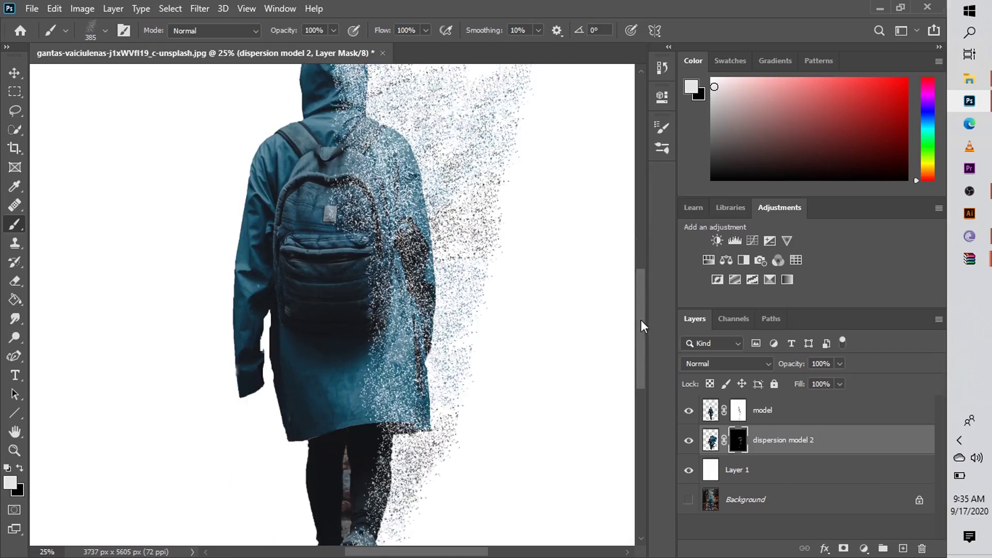
scroll(331, 305, down, 5)
mouse_move(392, 414)
mouse_down()
mouse_move(418, 320)
mouse_move(456, 212)
mouse_move(444, 181)
mouse_move(479, 126)
mouse_move(484, 139)
mouse_move(511, 128)
mouse_move(494, 163)
mouse_up()
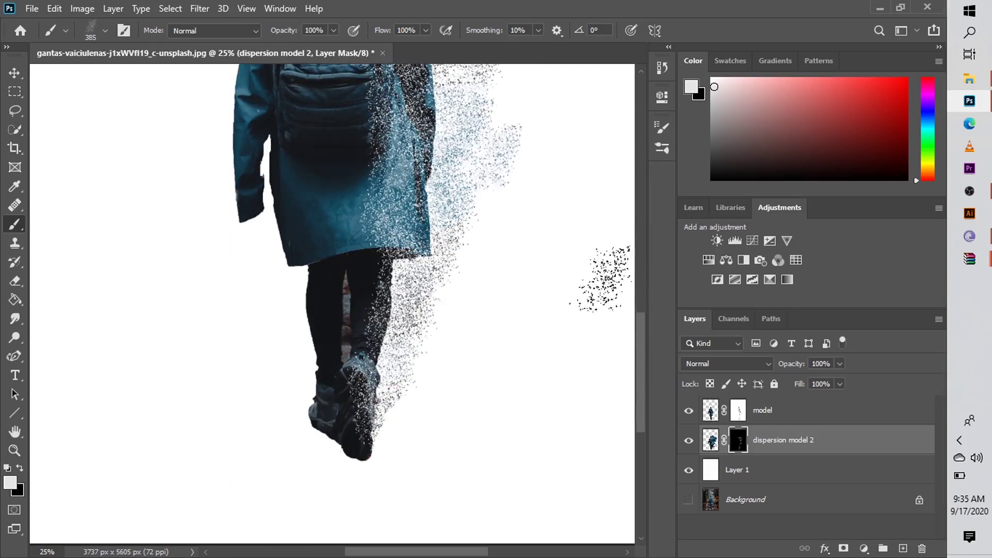
drag(645, 352, 653, 318)
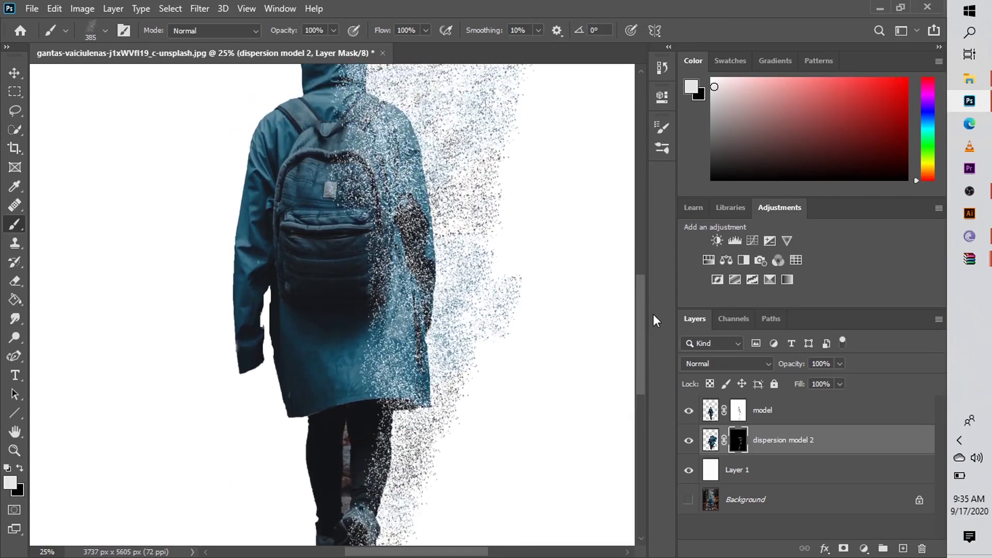
key(ctrl+0)
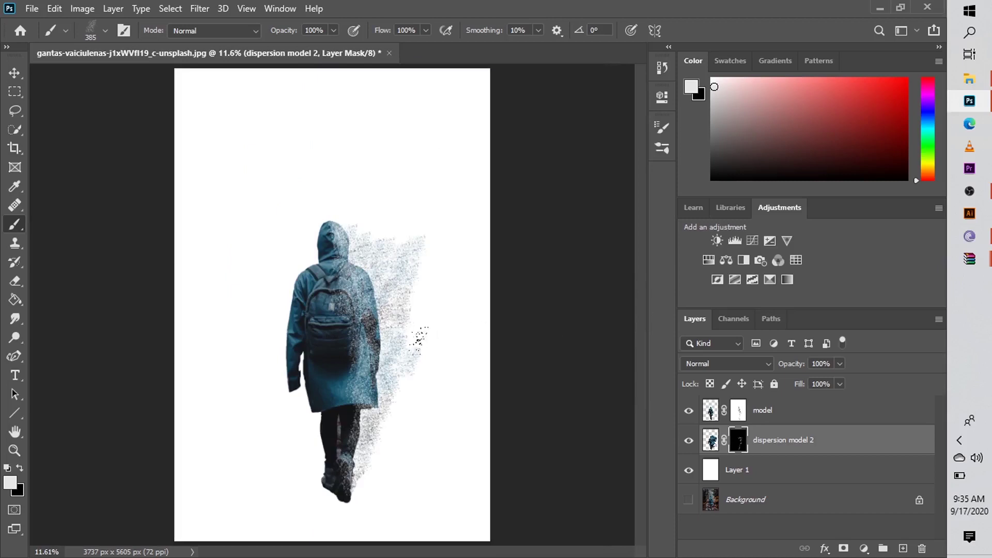
Enlarge the brush to 1000 px and paint more particles along the figure's right side
click(333, 31)
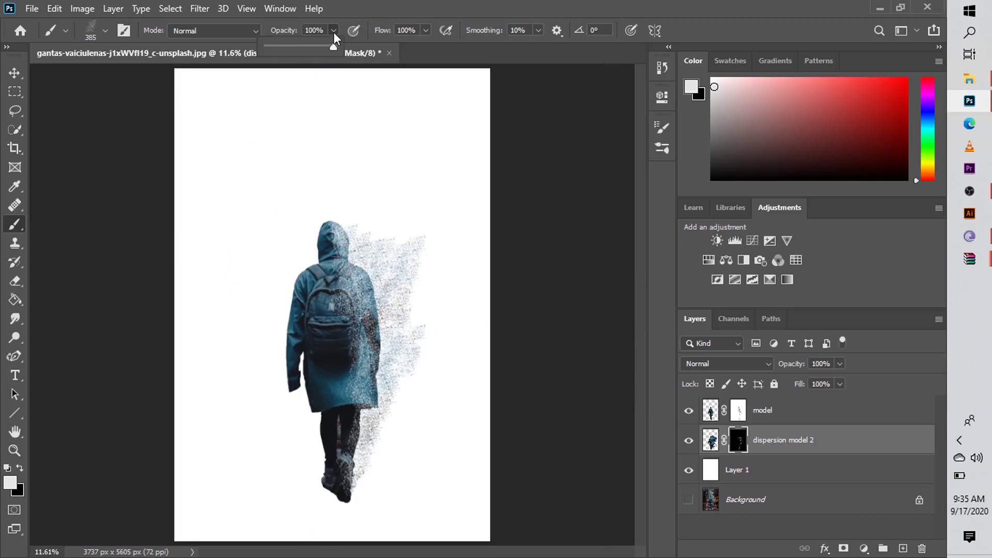
click(105, 31)
drag(93, 78, 167, 78)
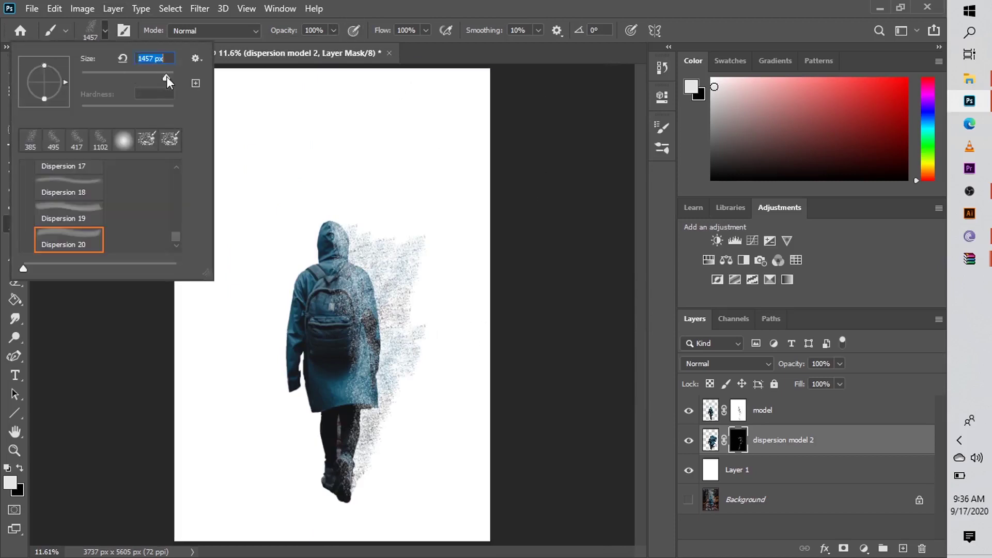
mouse_move(406, 230)
mouse_down()
mouse_move(375, 265)
mouse_move(393, 341)
mouse_move(375, 408)
mouse_move(311, 408)
mouse_up()
key(ctrl+z)
click(106, 30)
drag(162, 77, 159, 77)
click(342, 223)
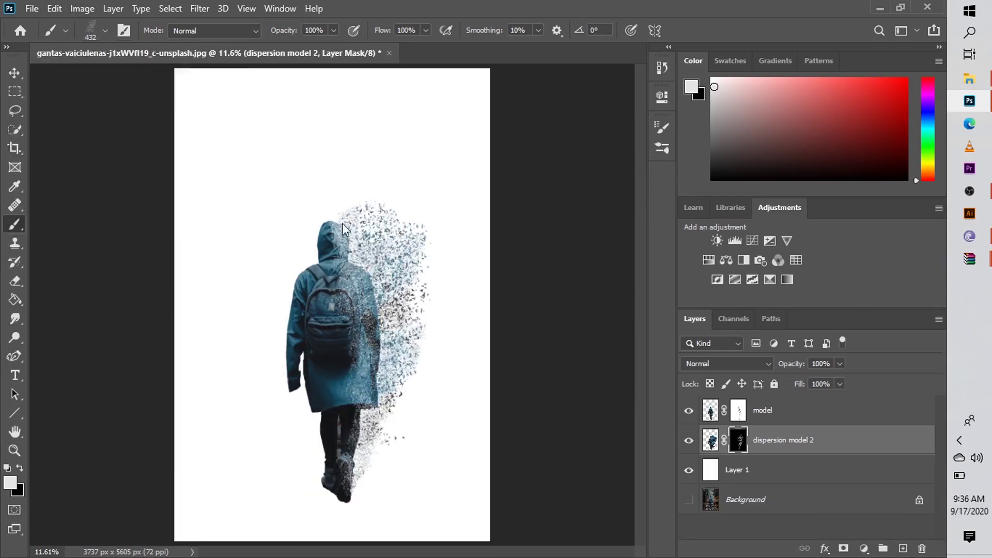
click(105, 31)
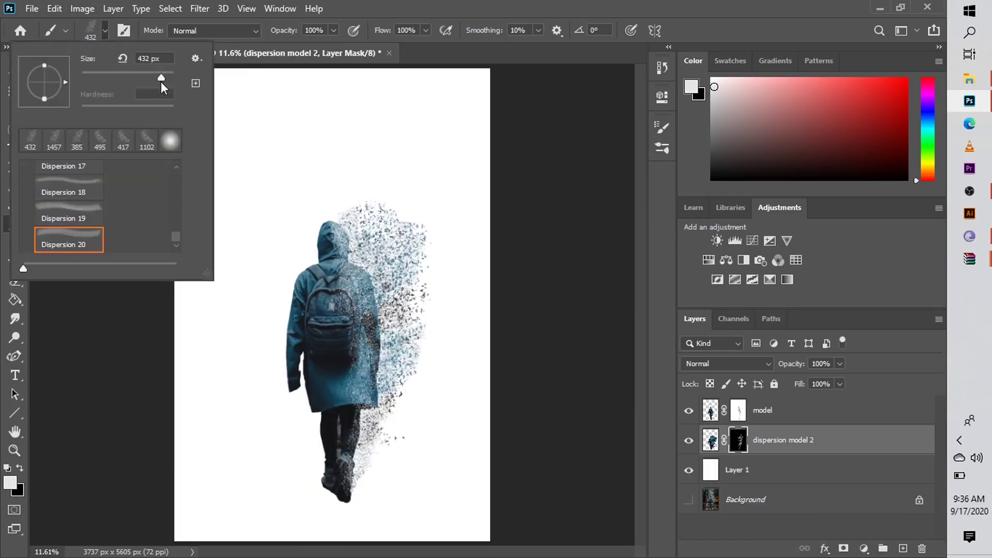
drag(166, 77, 168, 73)
text(1000)
mouse_move(346, 196)
mouse_down()
mouse_move(402, 295)
mouse_move(362, 341)
mouse_move(391, 382)
mouse_move(344, 434)
mouse_move(357, 468)
mouse_up()
Paint black particle strokes on the model layer's mask to break up the hiker
click(740, 411)
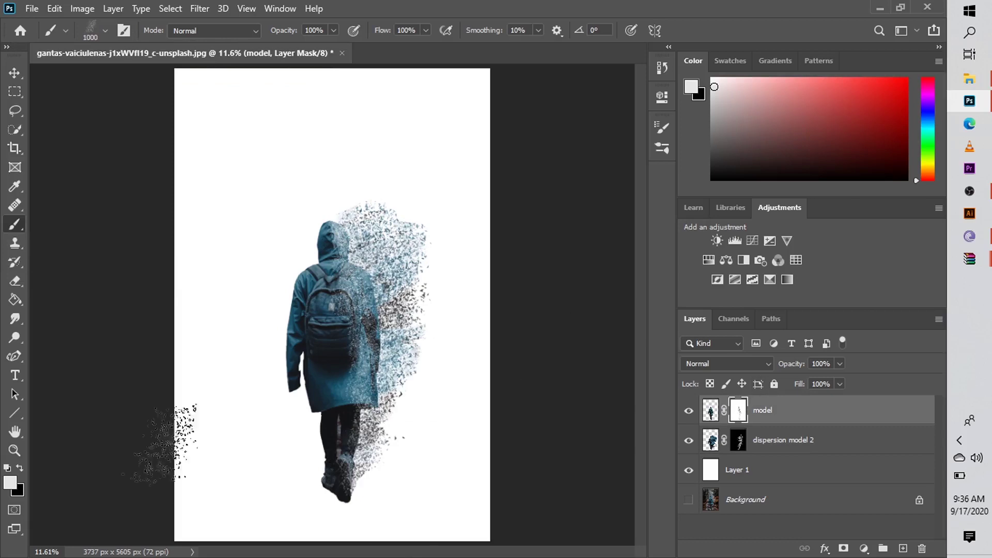
click(20, 466)
click(106, 29)
drag(163, 77, 155, 77)
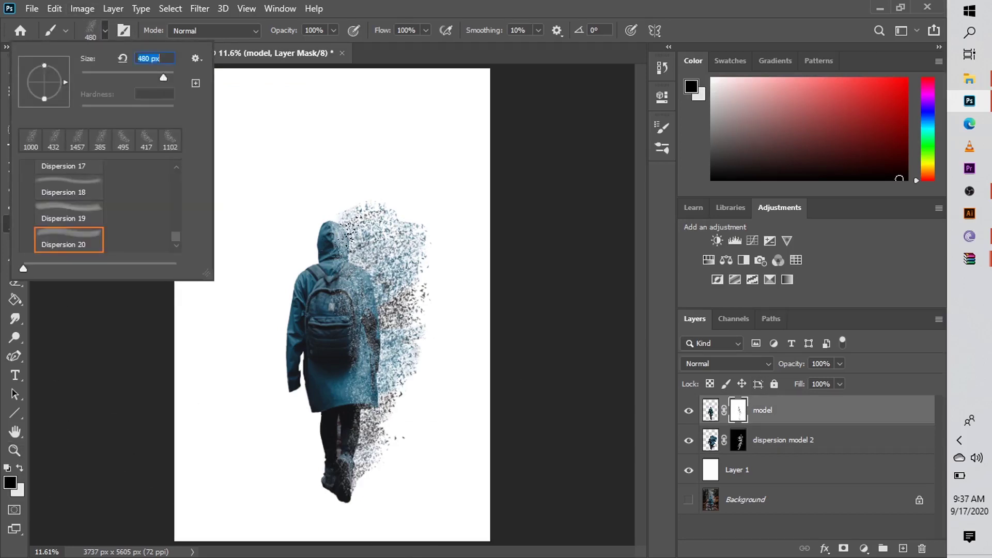
mouse_move(350, 230)
mouse_down()
mouse_move(349, 313)
mouse_move(367, 380)
mouse_move(352, 403)
mouse_move(371, 452)
mouse_up()
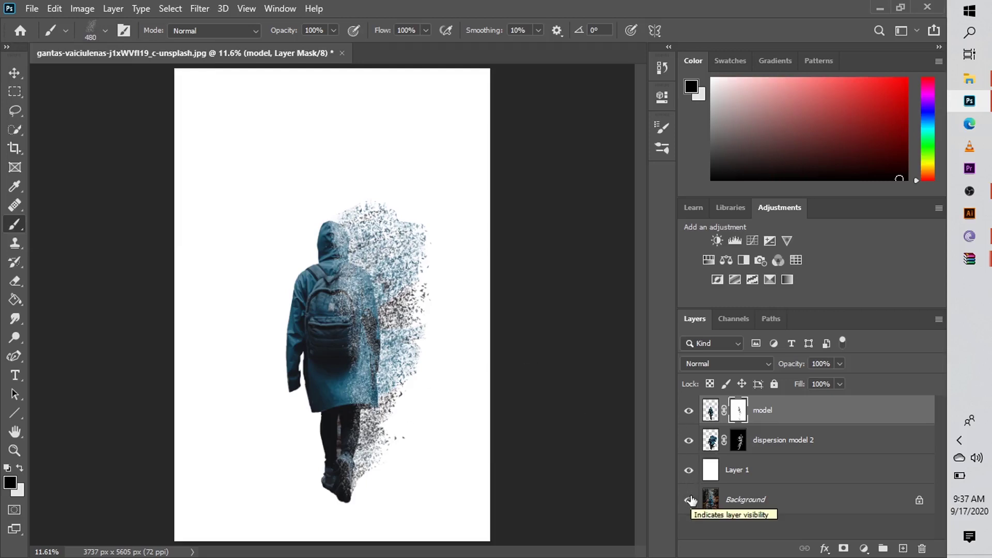
Hide the white Layer 1 and dispersion model 2, and select the Background layer
click(690, 471)
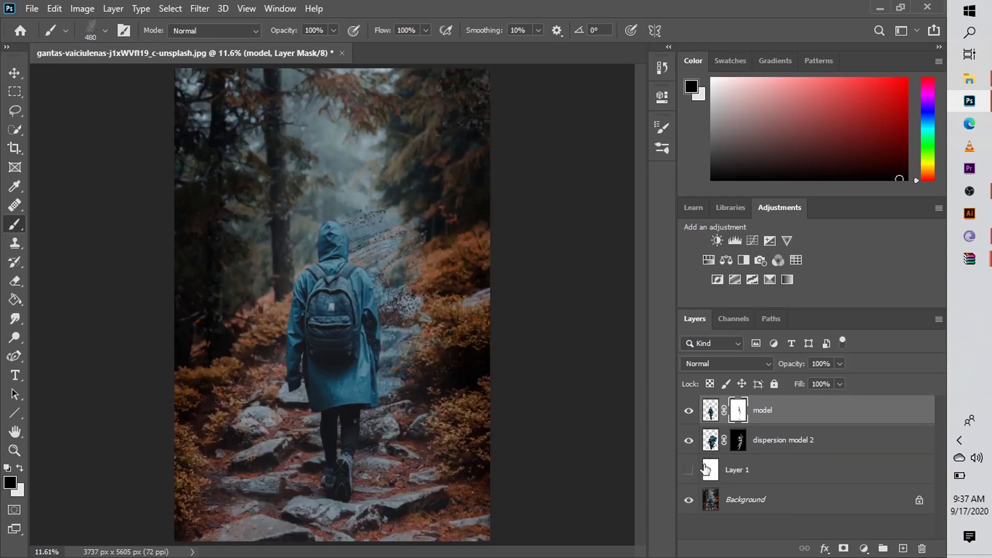
click(748, 500)
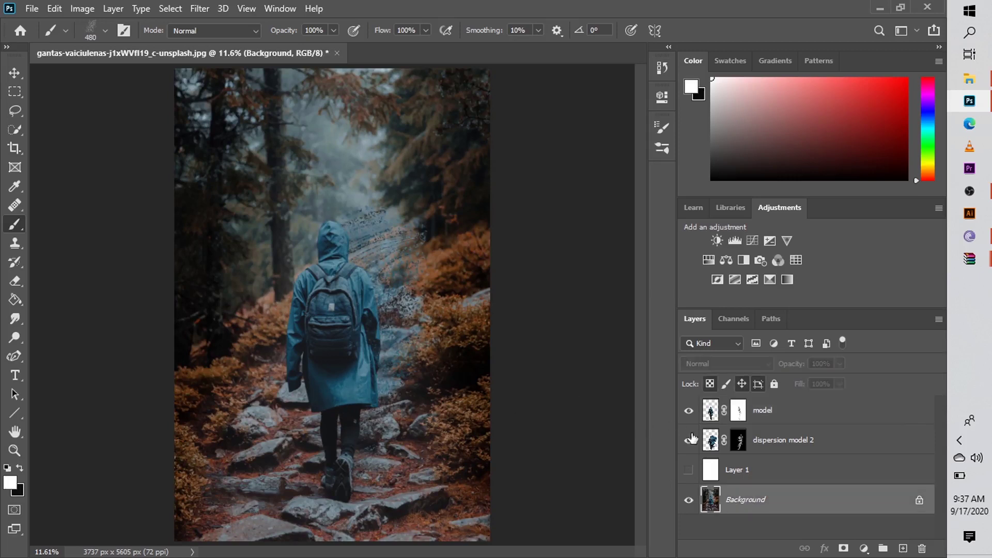
click(691, 441)
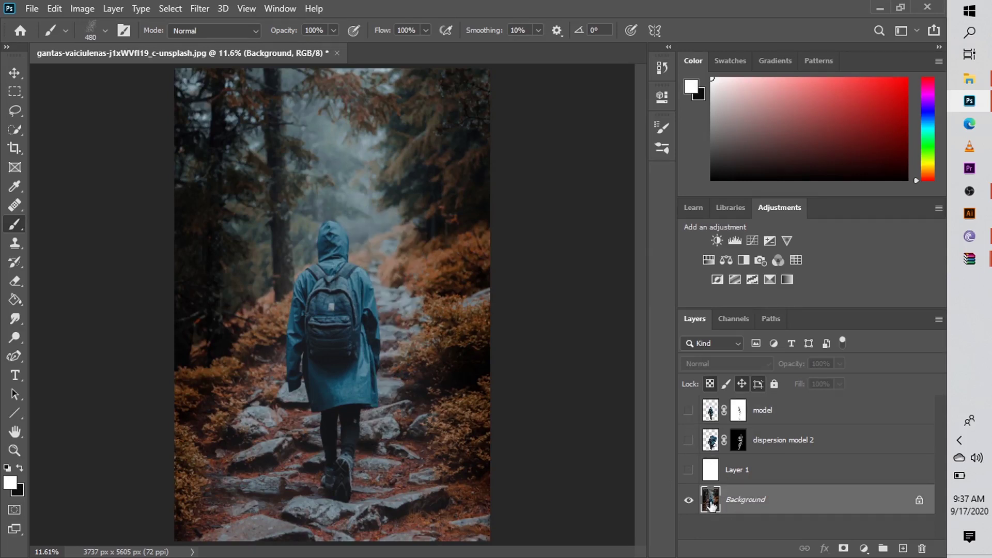
Trace a freehand Lasso selection around the hiker from hood to boots
click(15, 130)
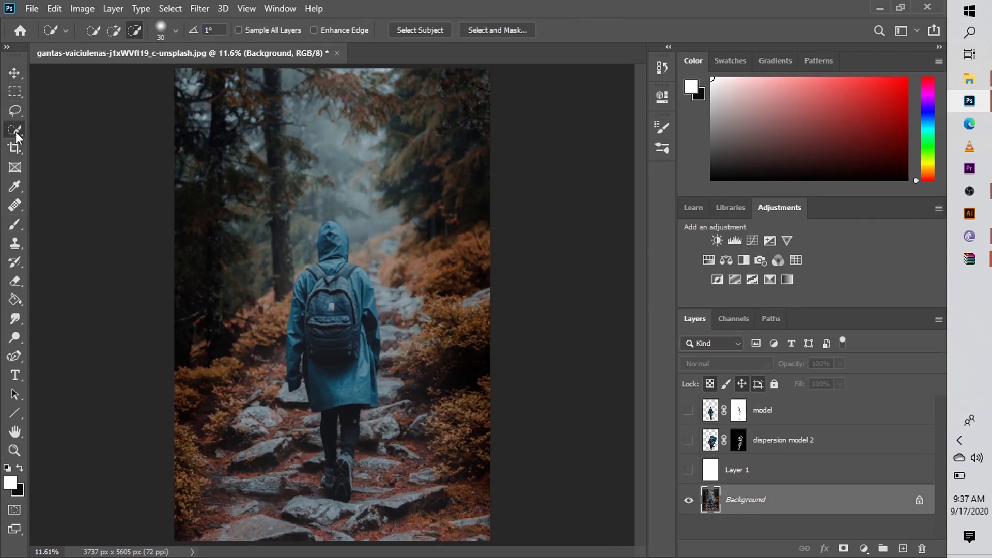
click(12, 111)
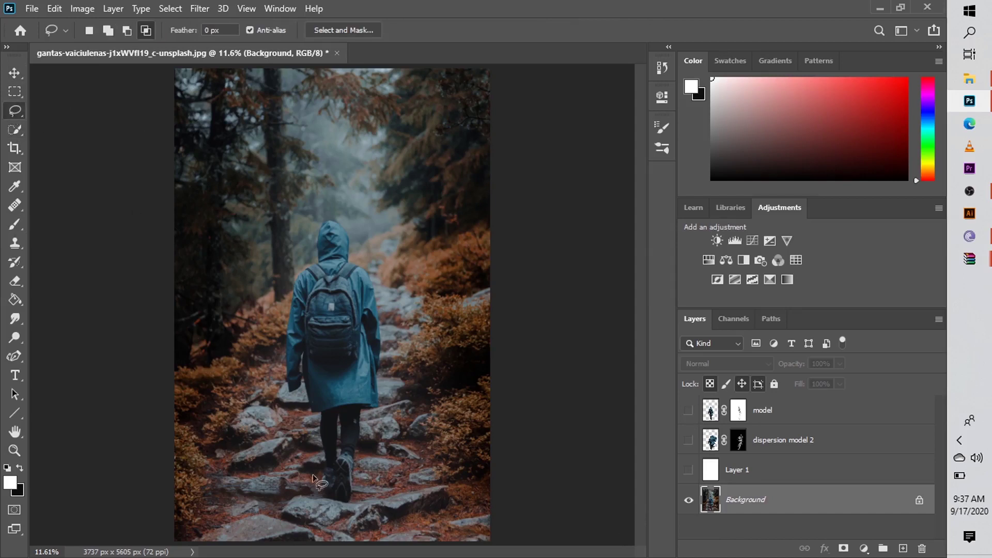
mouse_move(323, 491)
mouse_down()
mouse_move(318, 421)
mouse_move(284, 378)
mouse_move(285, 313)
mouse_move(295, 278)
mouse_move(318, 257)
mouse_move(318, 230)
mouse_move(341, 225)
mouse_up()
mouse_move(350, 259)
mouse_down()
mouse_move(375, 301)
mouse_move(381, 352)
mouse_move(350, 497)
mouse_move(325, 491)
mouse_up()
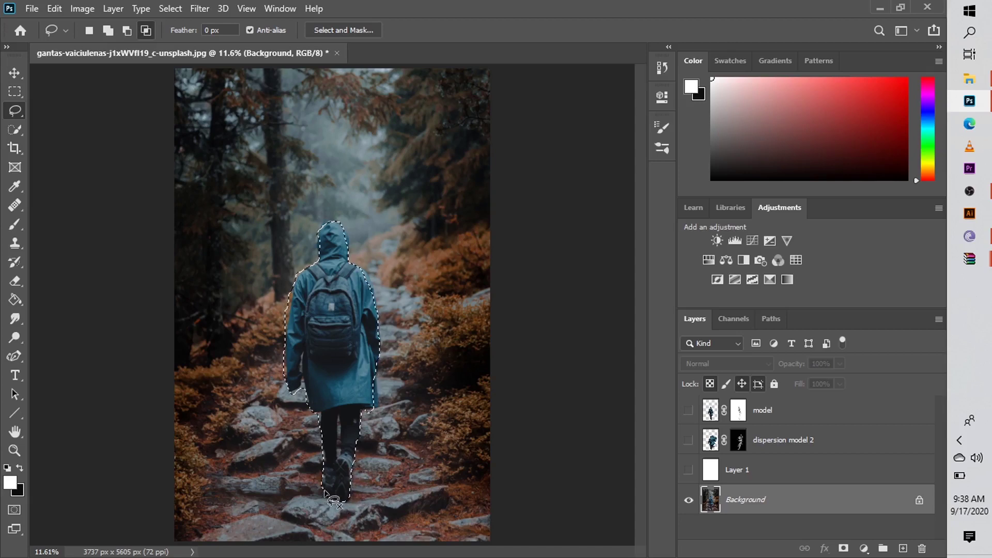
Content-Aware fill the hiker selection on the Background, then deselect
right_click(336, 339)
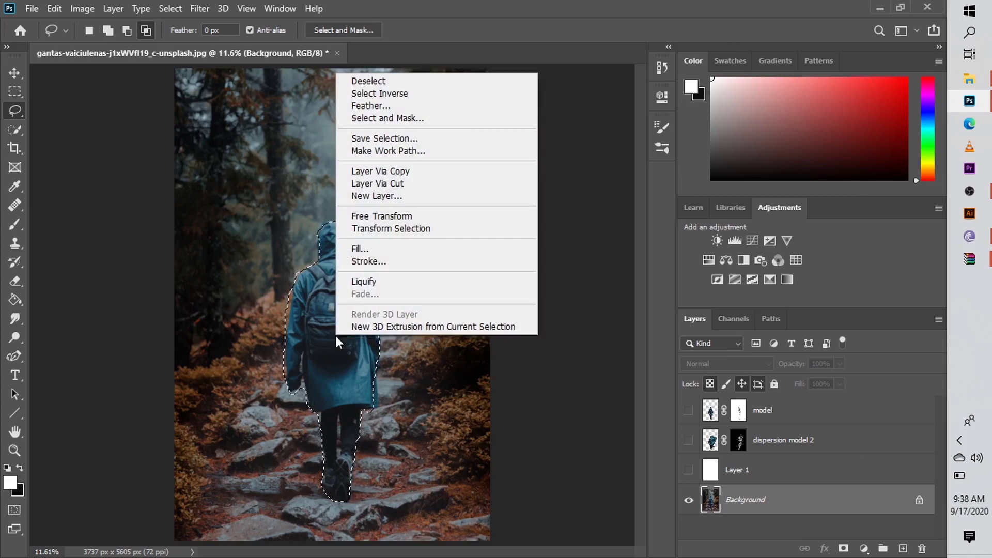
click(422, 248)
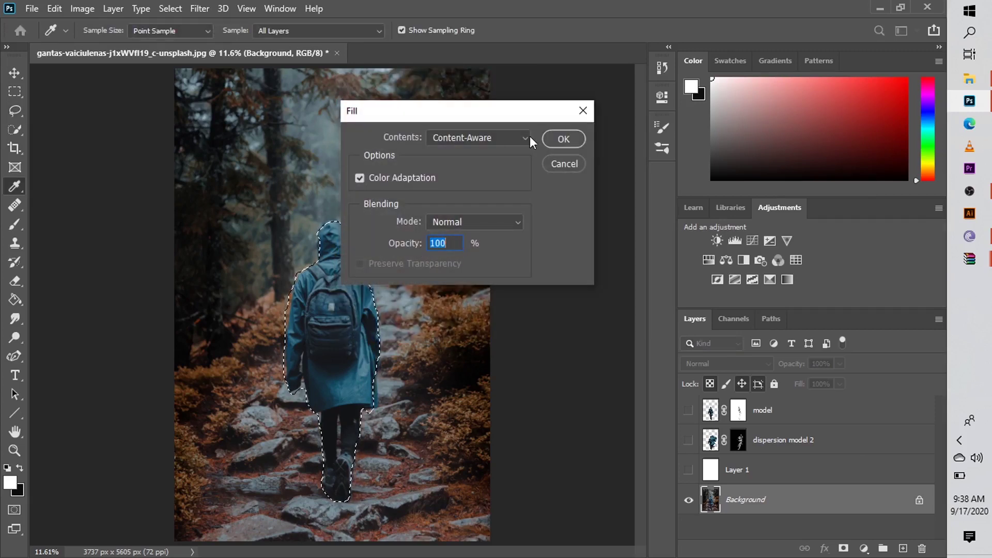
click(551, 139)
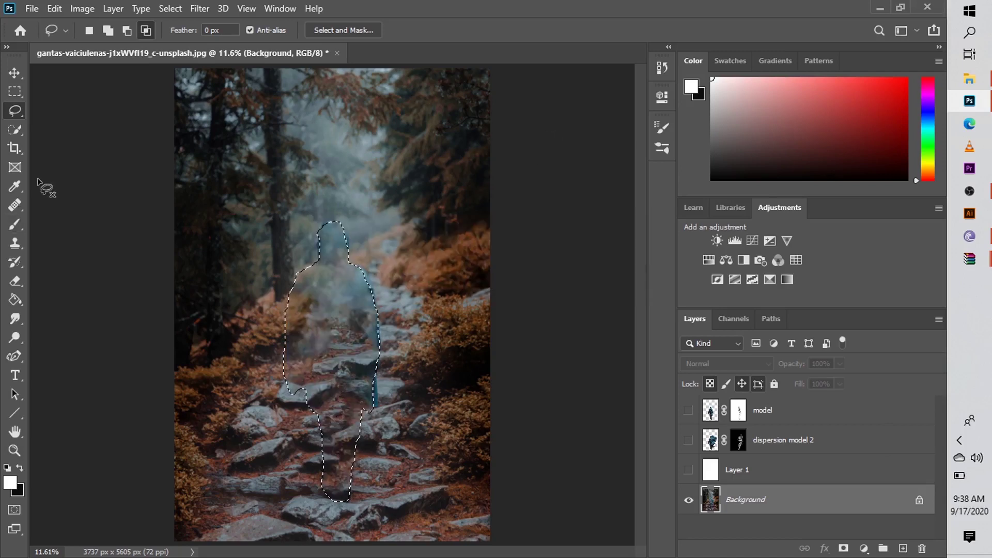
key(ctrl+d)
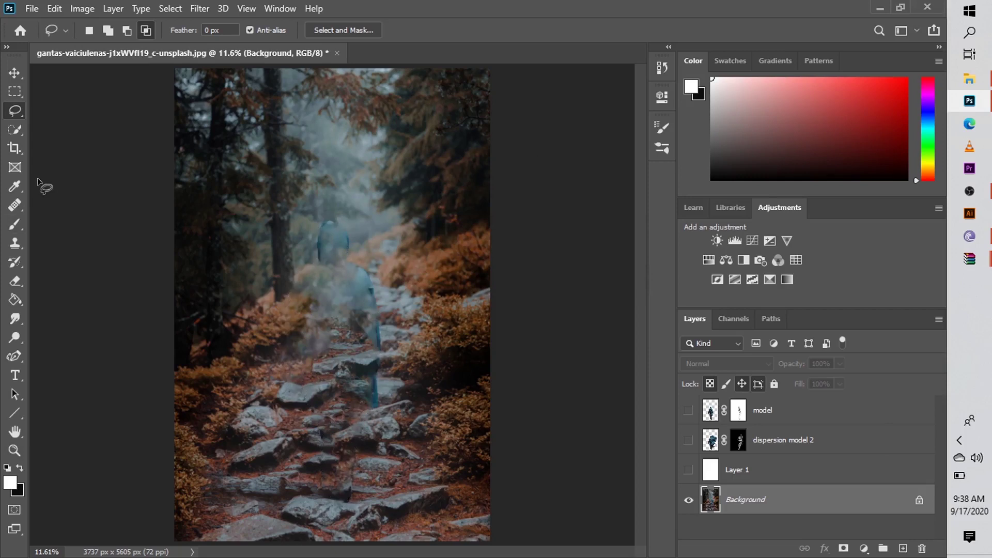
click(15, 281)
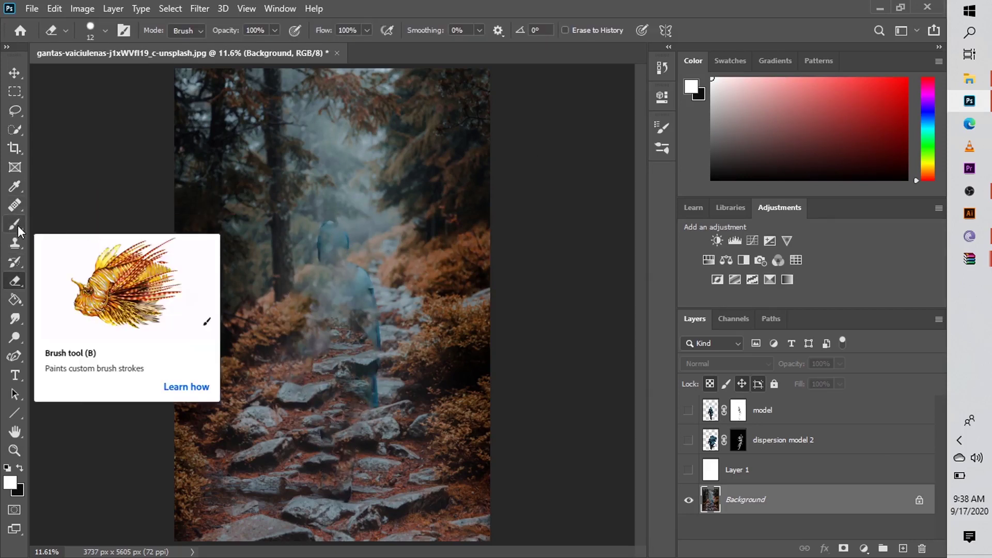
Use the Clone Stamp at size 55 to paint foliage over the ghost's left side and streak
click(15, 242)
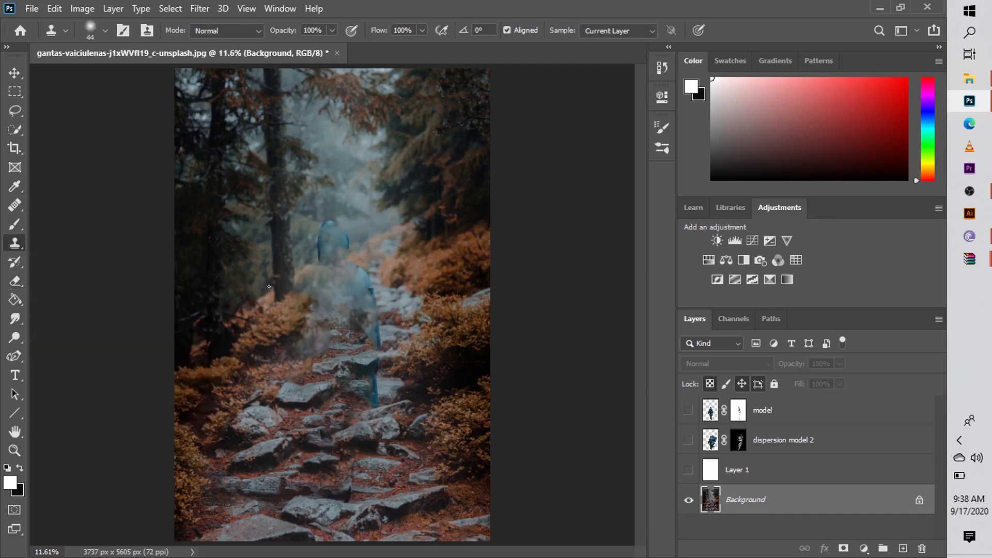
key(])
mouse_move(316, 307)
mouse_down()
mouse_move(333, 279)
mouse_move(332, 302)
mouse_move(319, 309)
mouse_move(329, 288)
mouse_move(316, 302)
mouse_move(306, 297)
mouse_move(365, 230)
mouse_move(290, 292)
mouse_move(260, 339)
mouse_move(269, 319)
mouse_move(236, 338)
mouse_move(236, 360)
mouse_move(248, 323)
mouse_move(252, 326)
mouse_up()
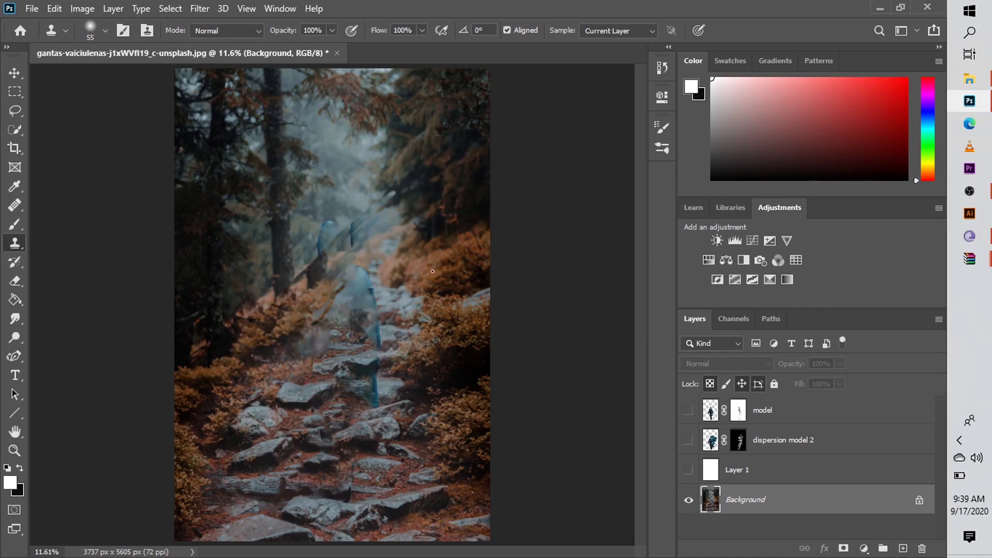
drag(328, 288, 304, 323)
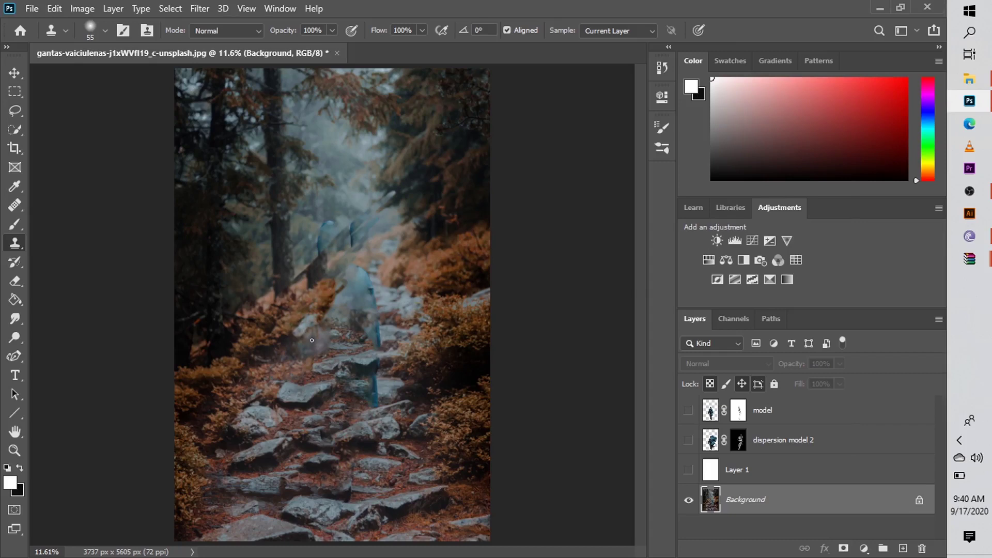
Sample the rocks and clone rock texture over the figure's leg, middle, and upper remnant
alt+click(300, 393)
mouse_move(372, 391)
mouse_down()
mouse_move(372, 381)
mouse_move(356, 362)
mouse_move(385, 361)
mouse_move(367, 377)
mouse_move(380, 377)
mouse_move(354, 374)
mouse_move(376, 393)
mouse_move(368, 403)
mouse_move(380, 402)
mouse_move(372, 370)
mouse_move(387, 332)
mouse_move(367, 355)
mouse_move(377, 327)
mouse_move(365, 340)
mouse_move(381, 316)
mouse_move(371, 282)
mouse_move(387, 308)
mouse_up()
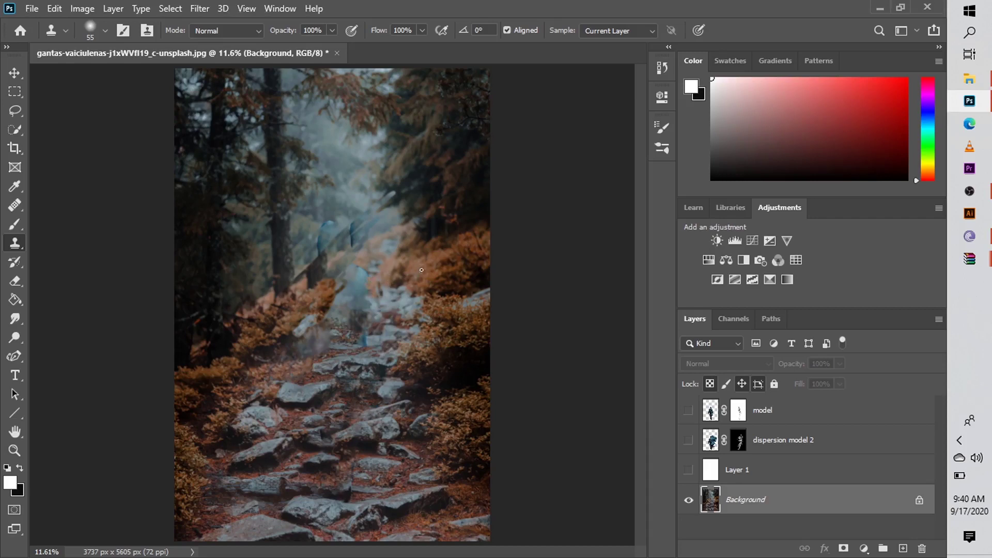
drag(358, 274, 359, 301)
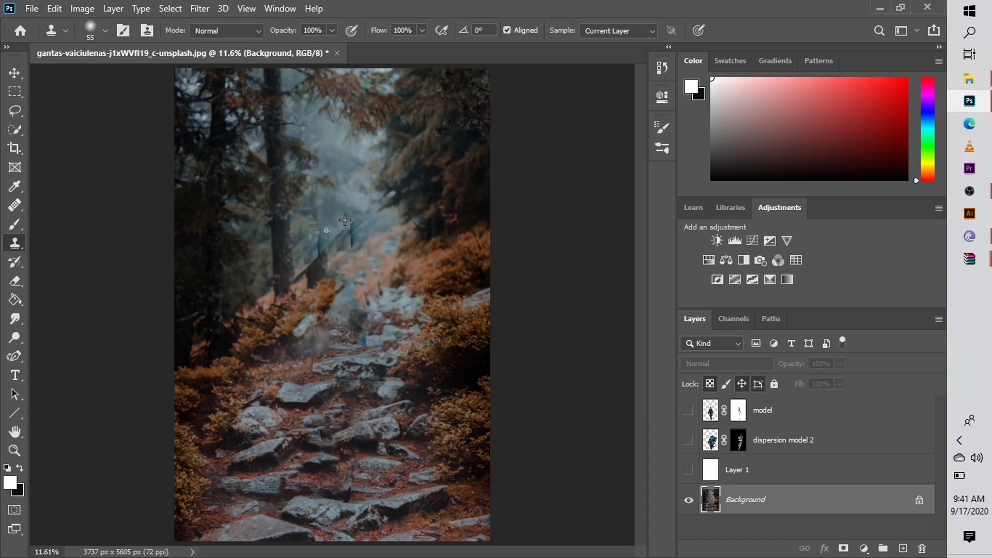
mouse_move(326, 231)
mouse_down()
mouse_move(353, 222)
mouse_move(344, 238)
mouse_move(365, 245)
mouse_move(369, 214)
mouse_up()
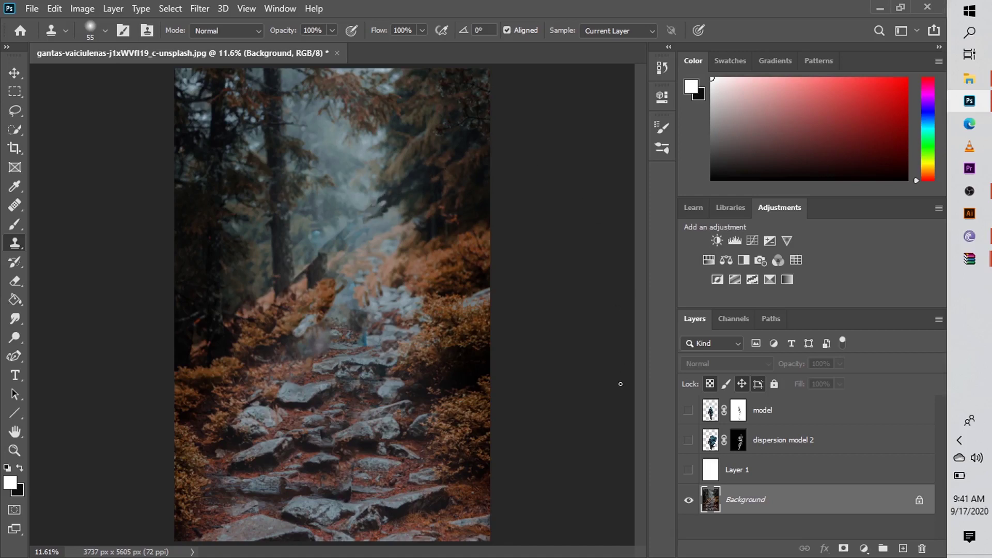
Show dispersion model 2 and model, and unlock the Background into Layer 0
click(689, 440)
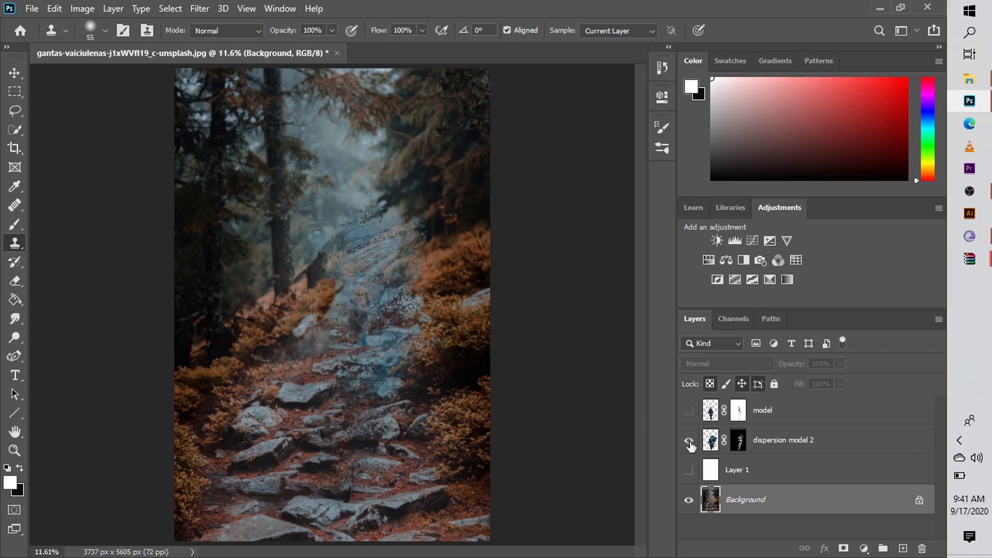
click(689, 411)
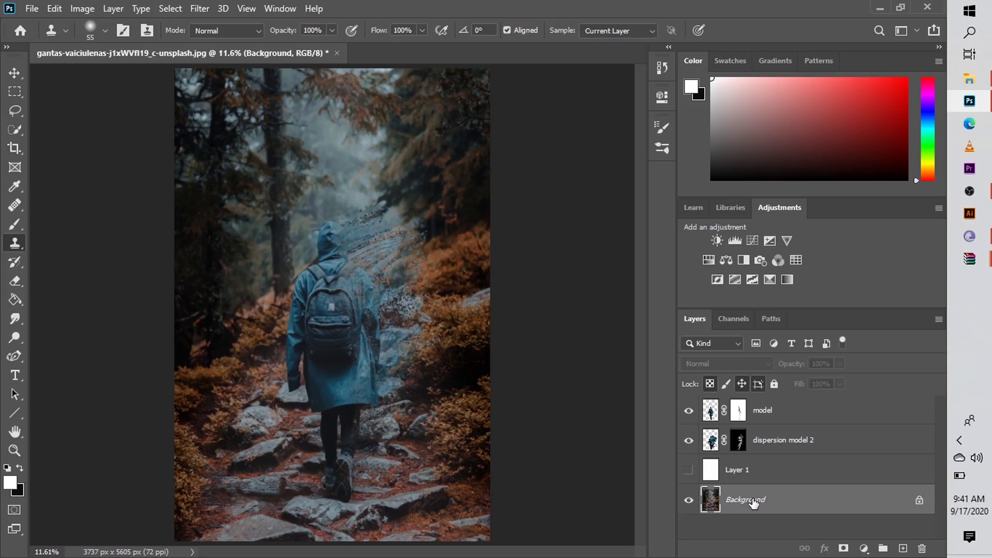
click(921, 502)
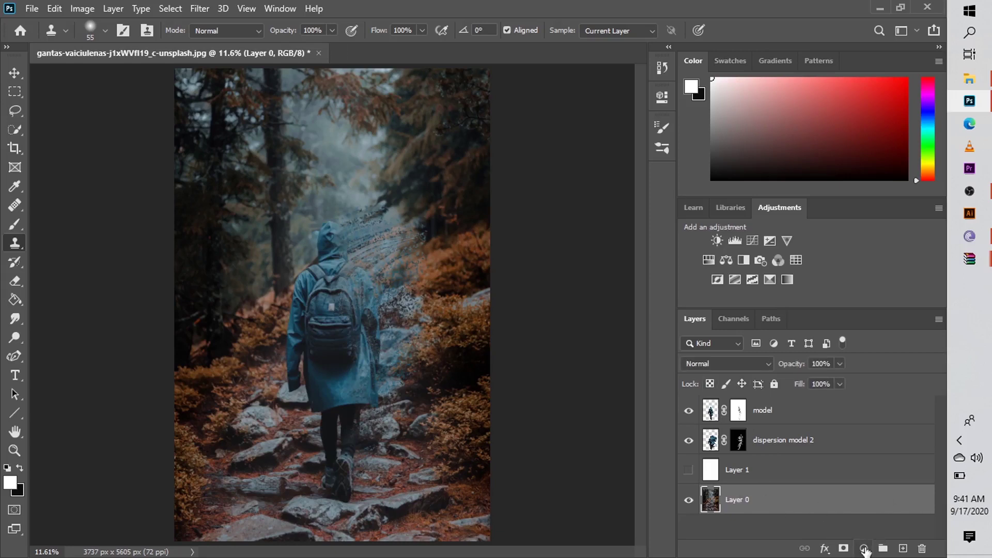
Add a Brightness/Contrast layer set to brightness -71 and contrast 24
click(865, 549)
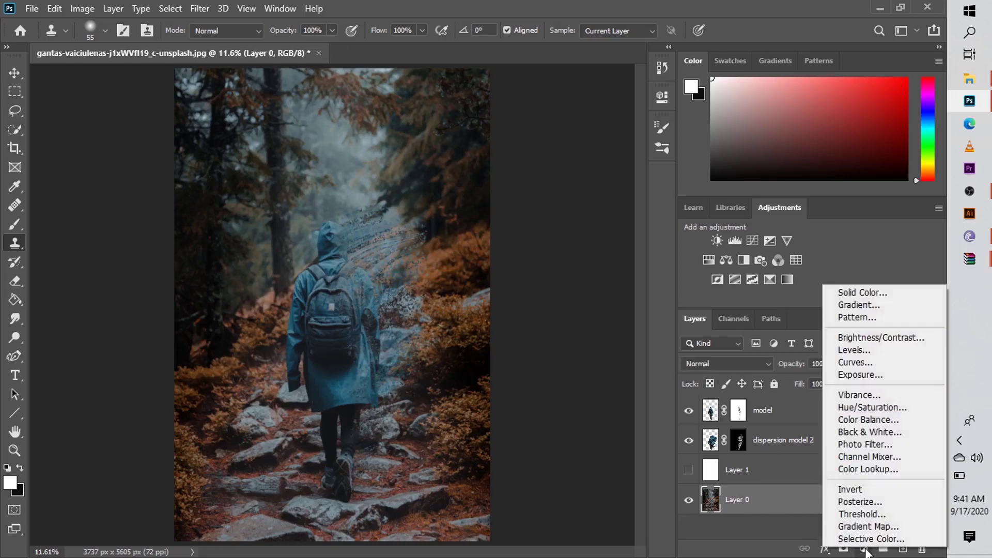
click(862, 342)
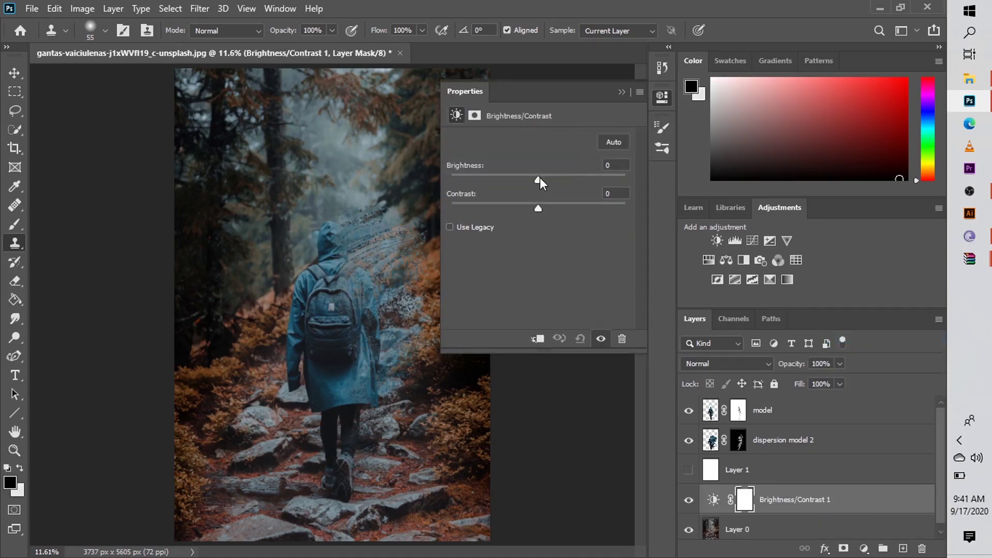
drag(541, 178, 497, 169)
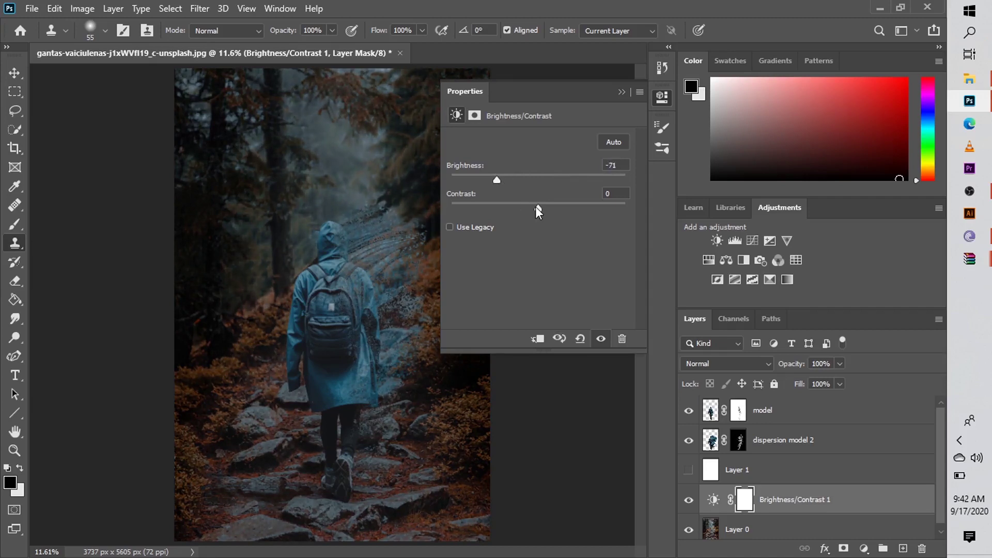
drag(536, 206, 536, 209)
drag(522, 212, 562, 209)
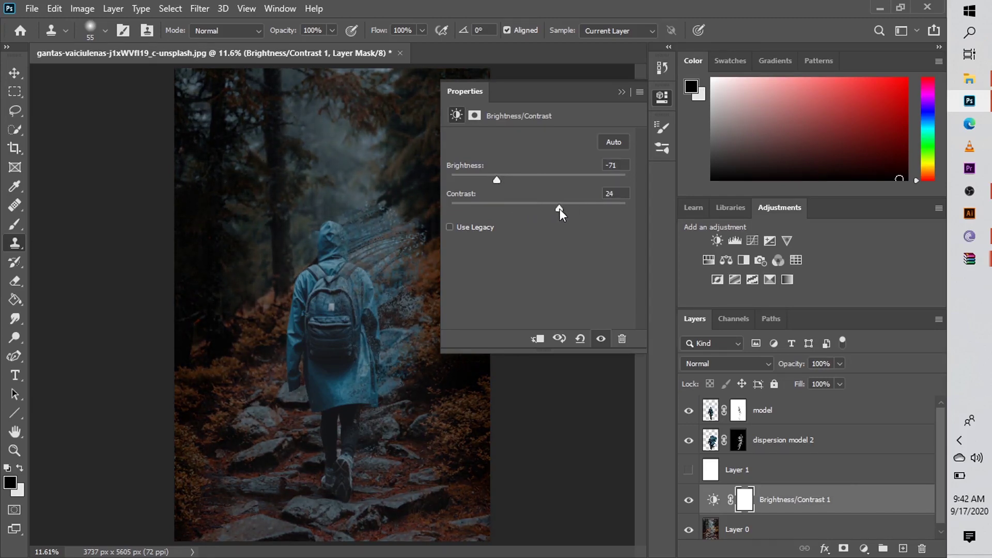
click(621, 91)
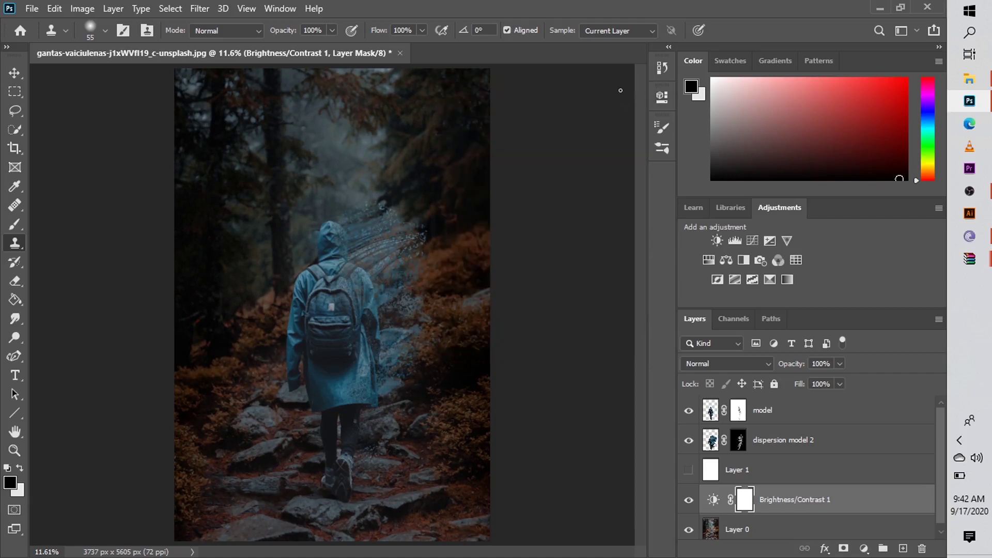
Group the model and dispersion model 2 layers into Group 1
click(791, 406)
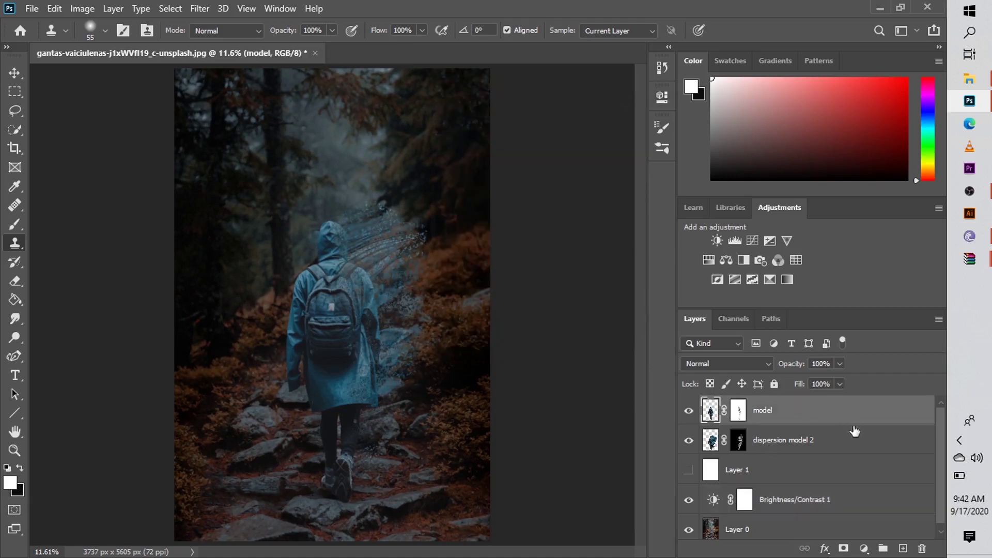
ctrl+click(828, 443)
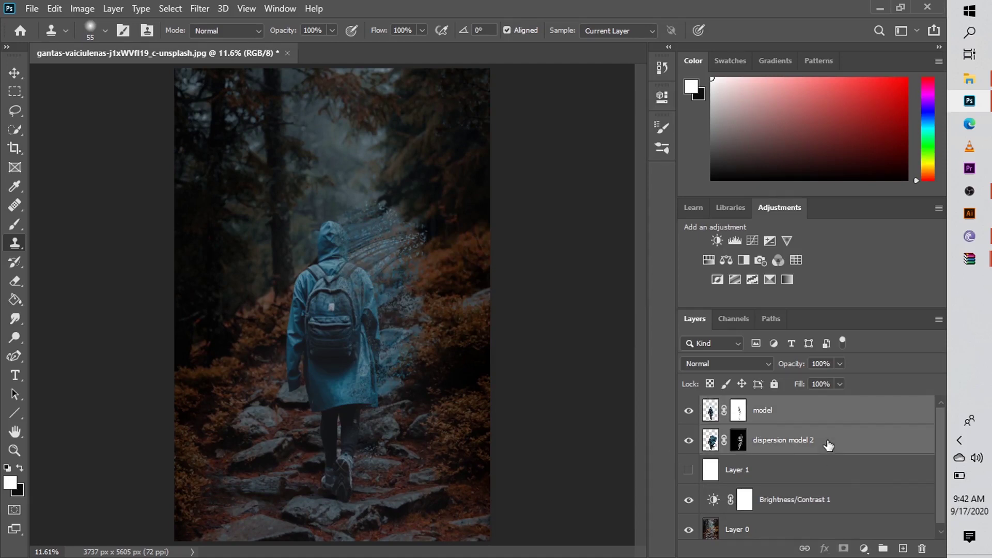
key(ctrl+g)
Add a Brightness/Contrast layer clipped to Group 1 with brightness 34 and contrast -15
click(863, 549)
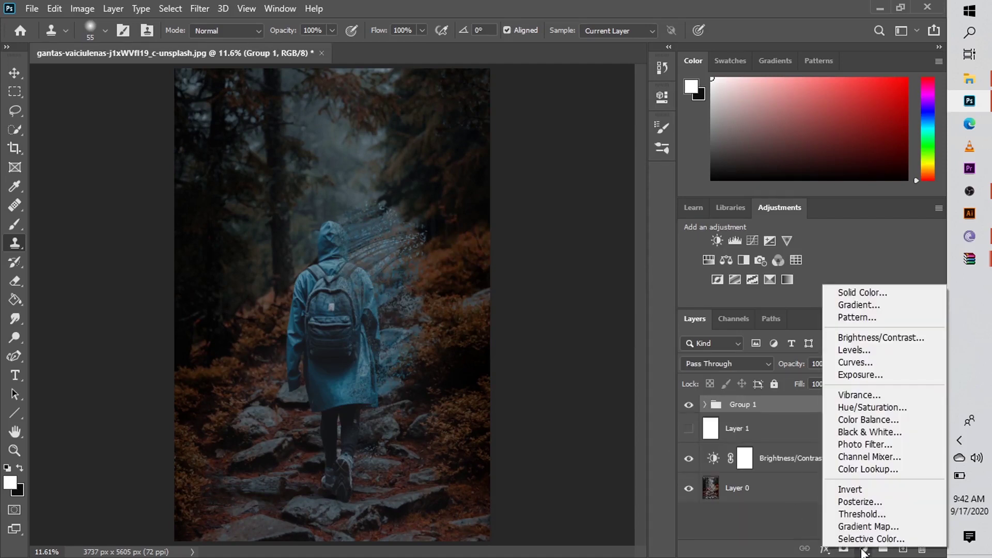
click(904, 342)
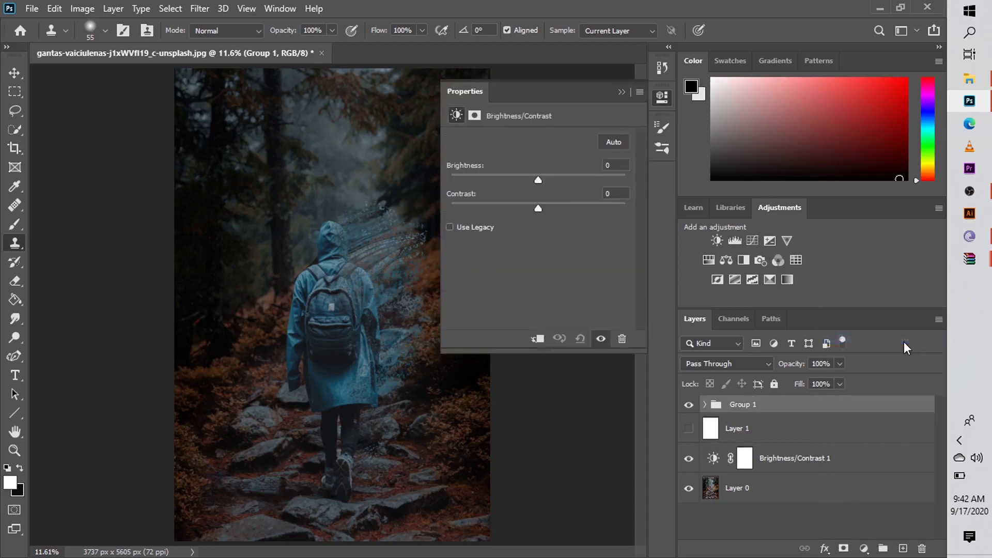
click(546, 337)
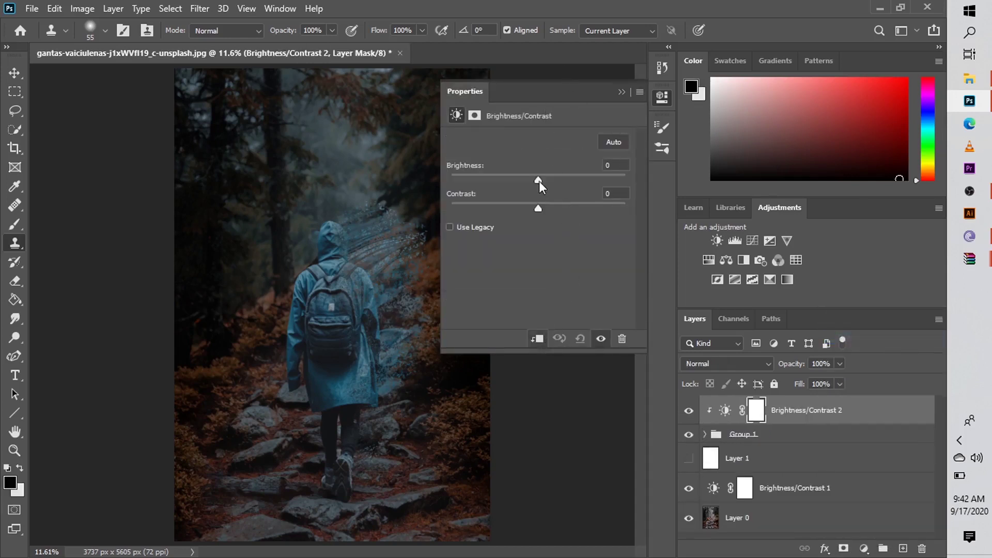
drag(538, 180, 553, 177)
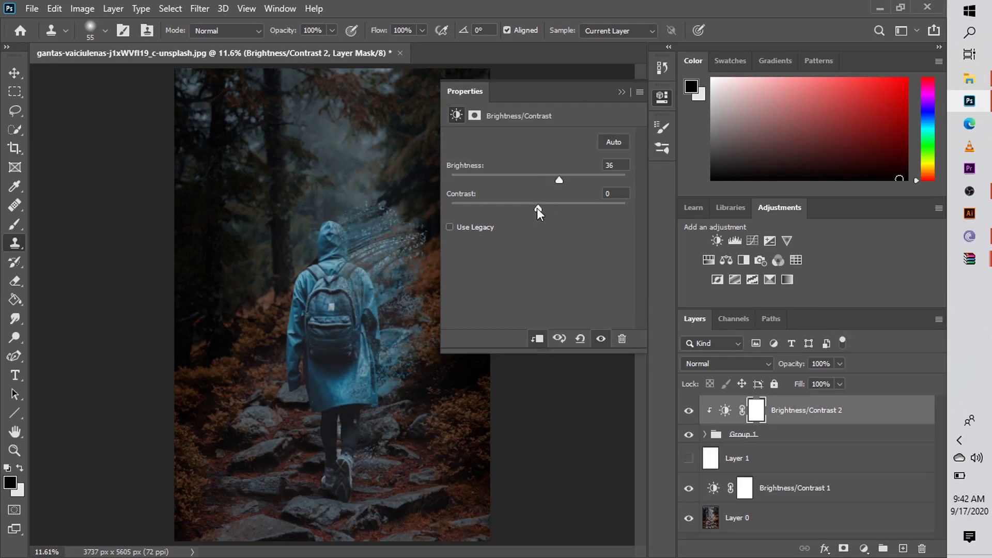
drag(538, 208, 549, 209)
drag(549, 208, 569, 210)
drag(559, 181, 508, 205)
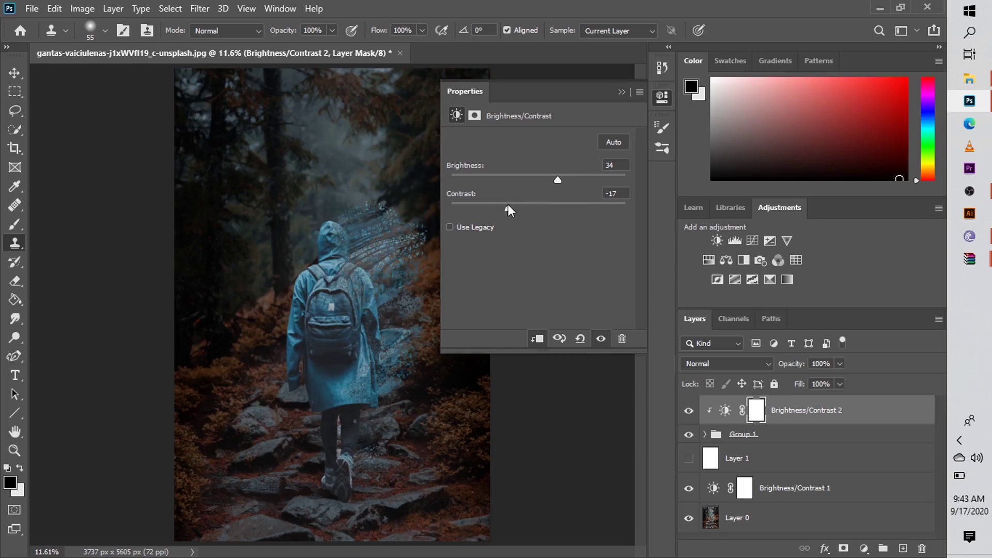
click(622, 93)
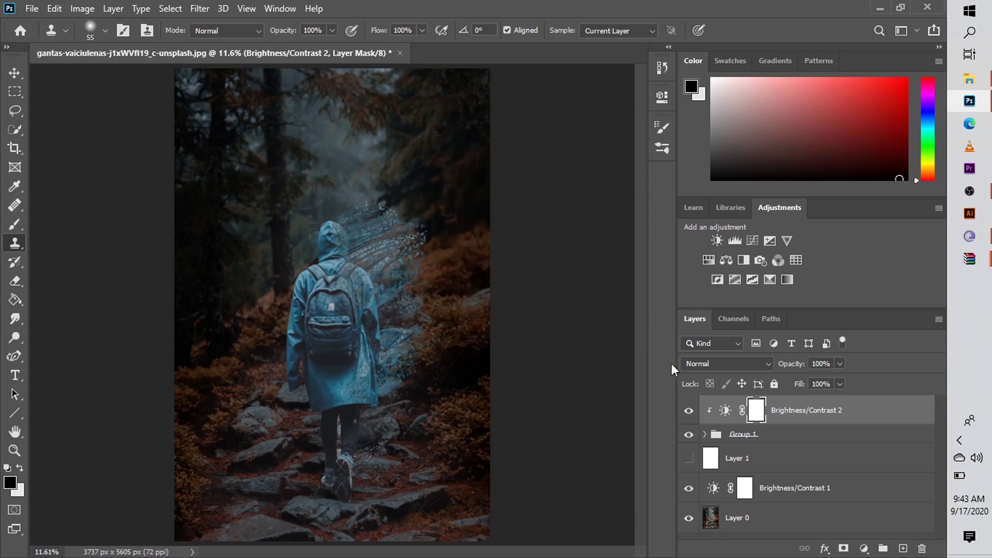
Toggle Group 1 to compare, expand it, and select dispersion model 2's mask
click(689, 435)
click(690, 435)
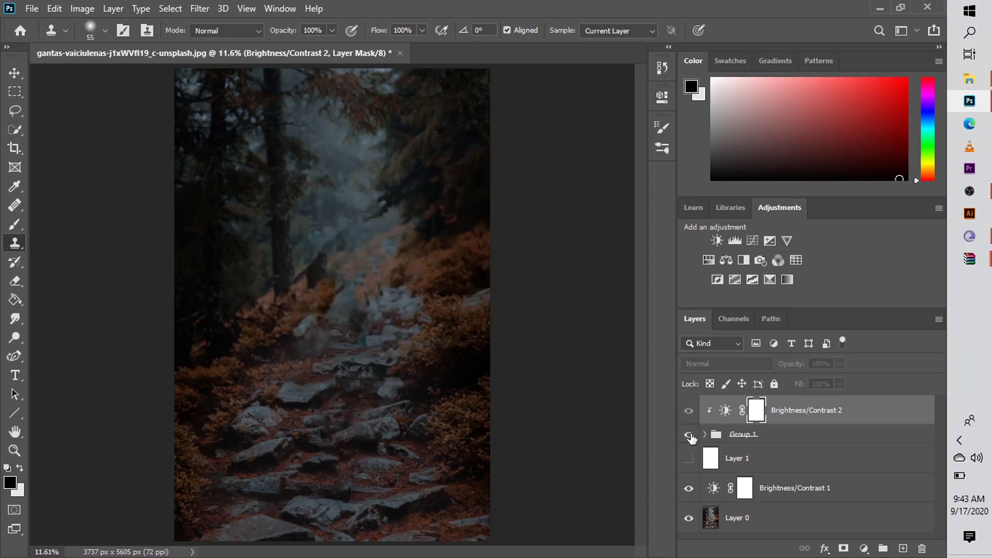
click(705, 435)
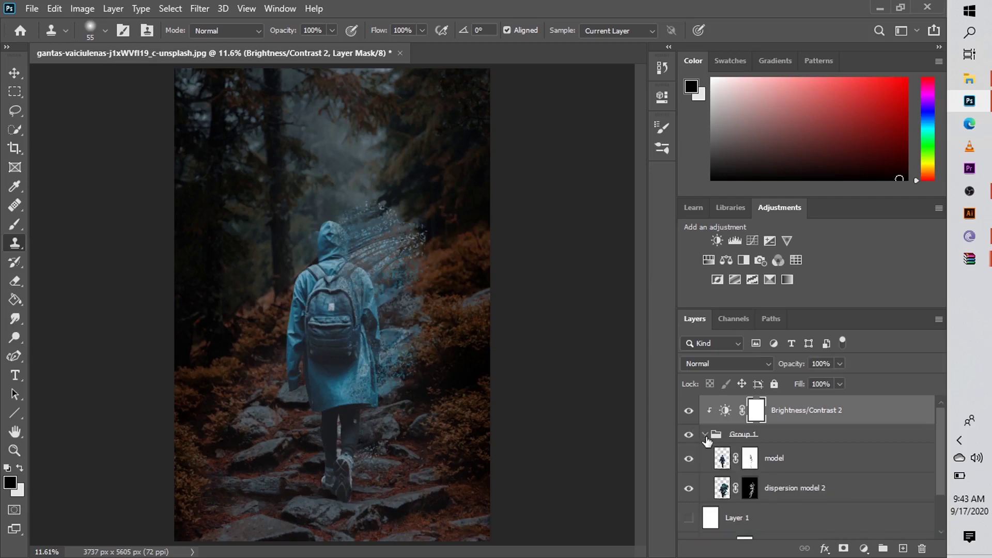
click(749, 489)
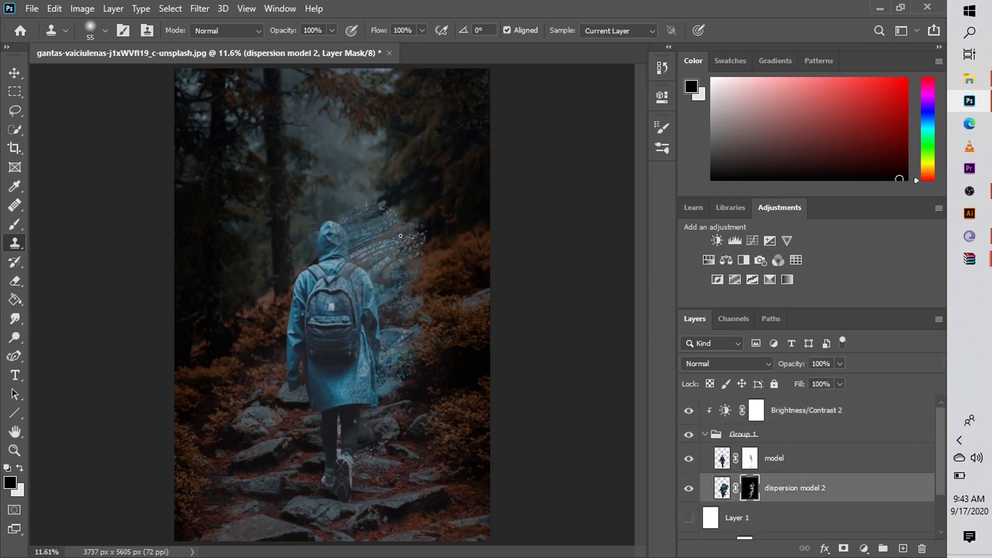
Choose the Dispersion 19 brush with white as the colour, then zoom in on the hiker
click(106, 33)
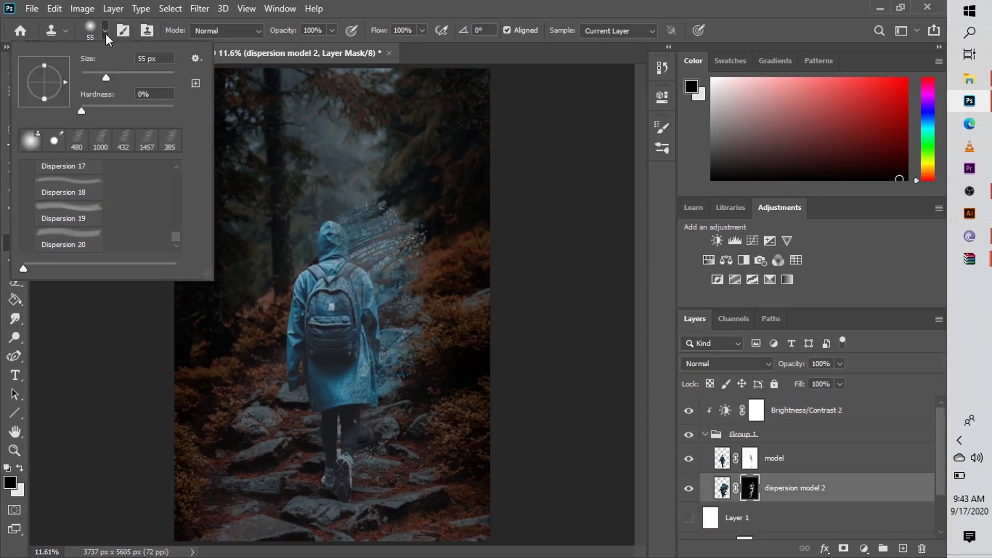
click(79, 204)
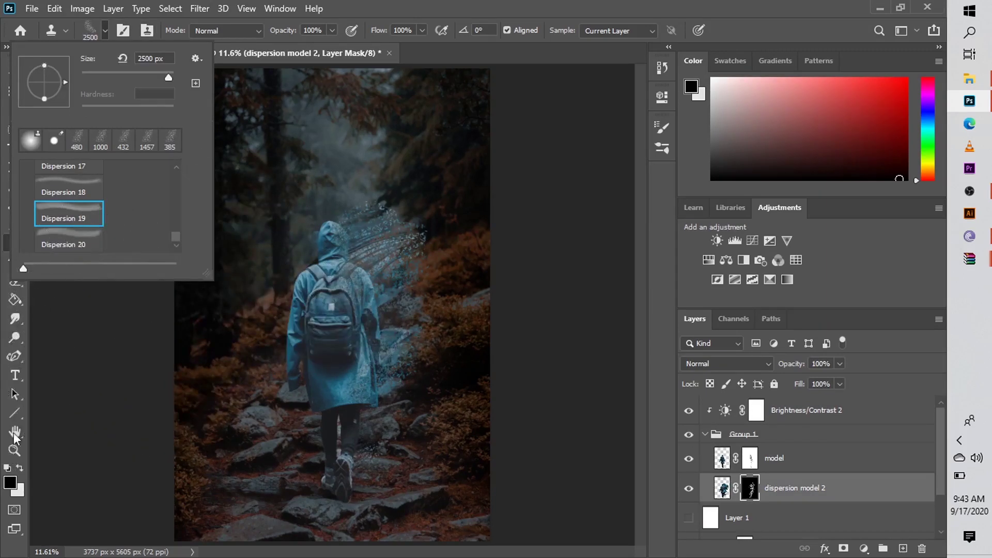
click(20, 473)
click(21, 472)
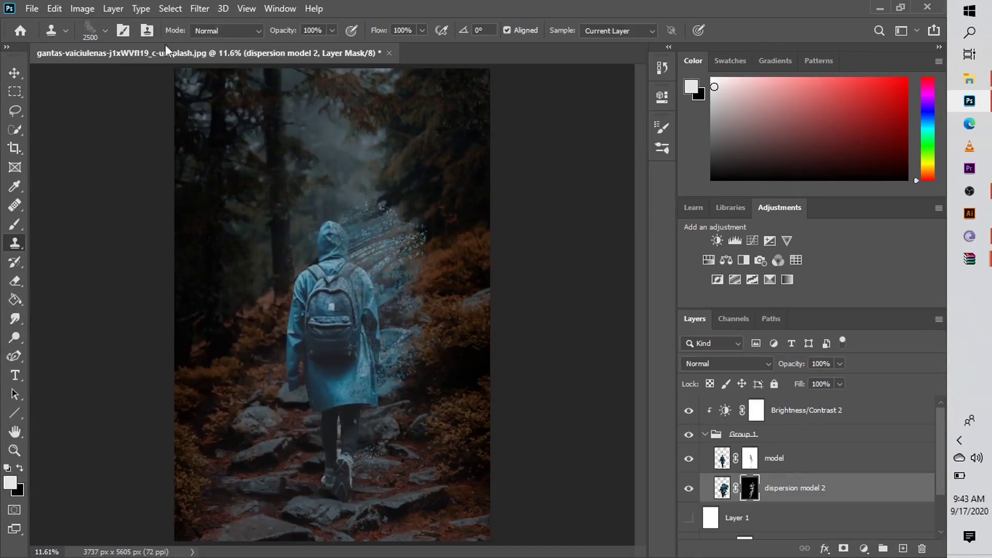
click(104, 32)
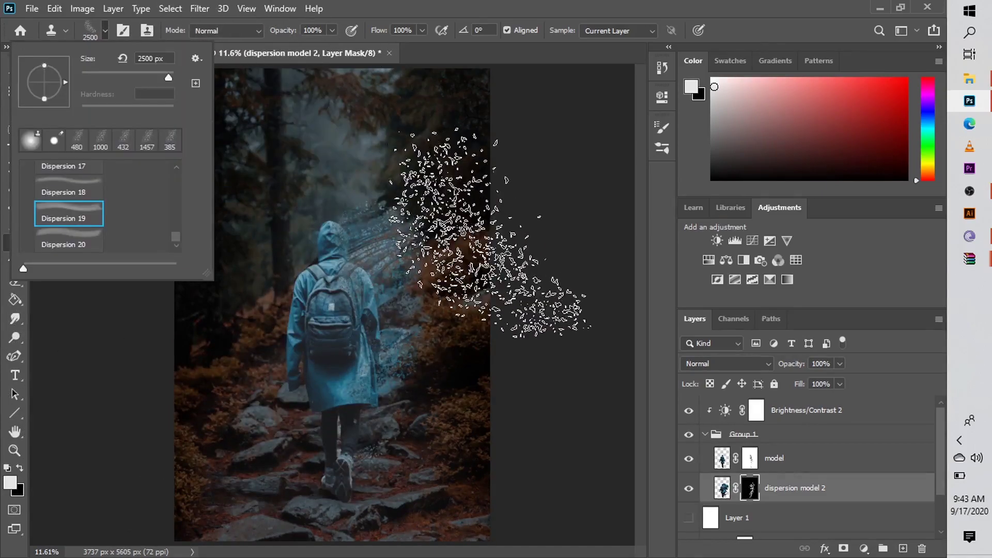
key(ctrl+plus)
key(ctrl+plus)
key(ctrl+plus)
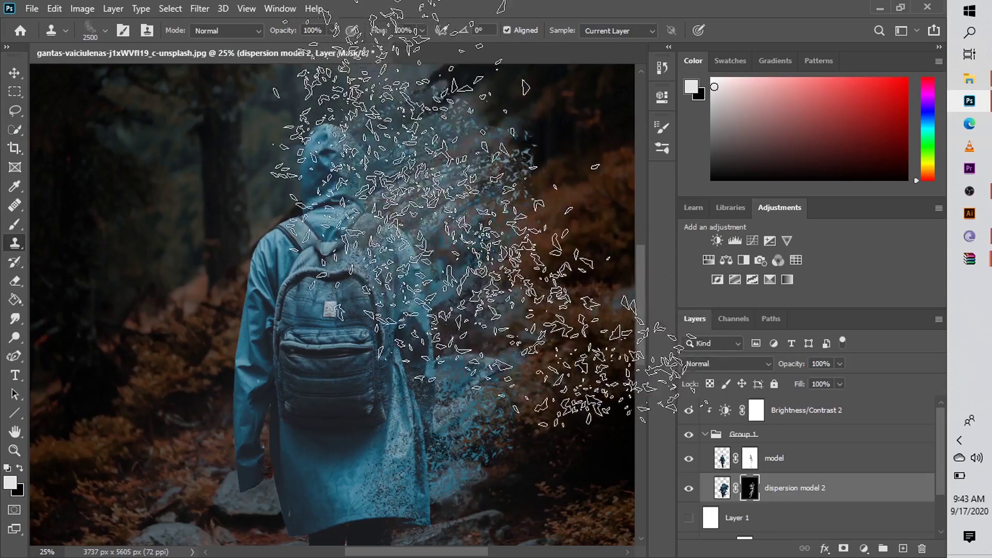
Select the Brush tool with the Dispersion 20 preset at 500 px, then fit the image and return to Move
click(105, 32)
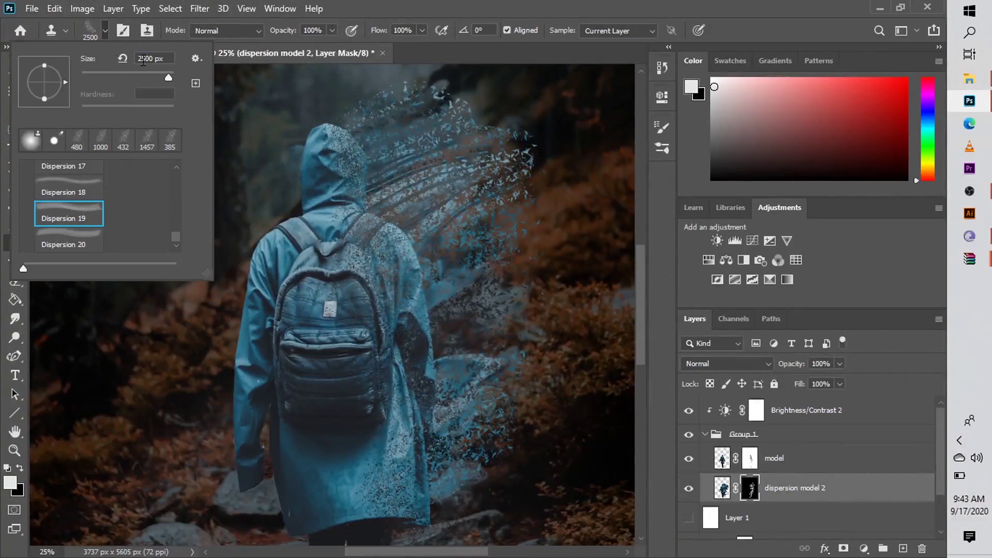
key(Escape)
key(b)
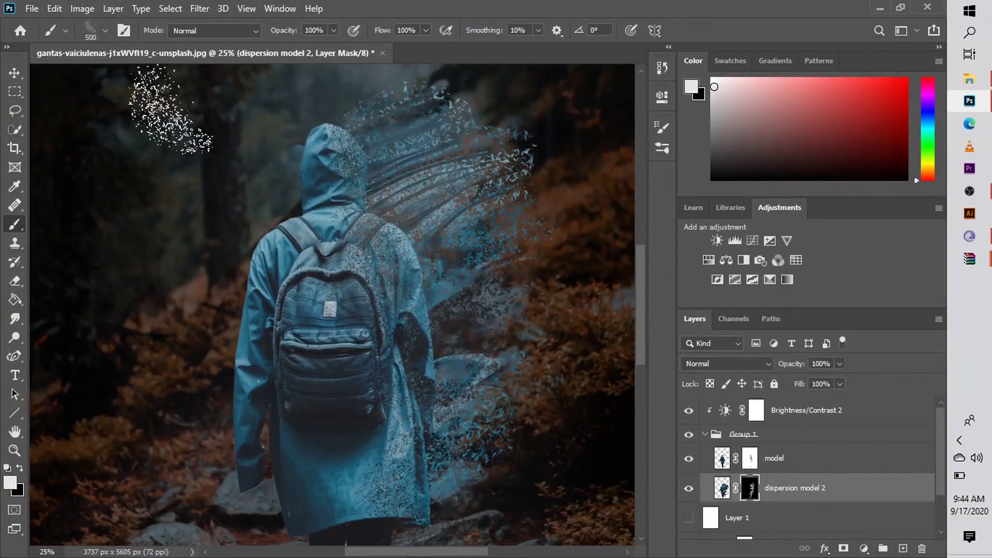
click(106, 34)
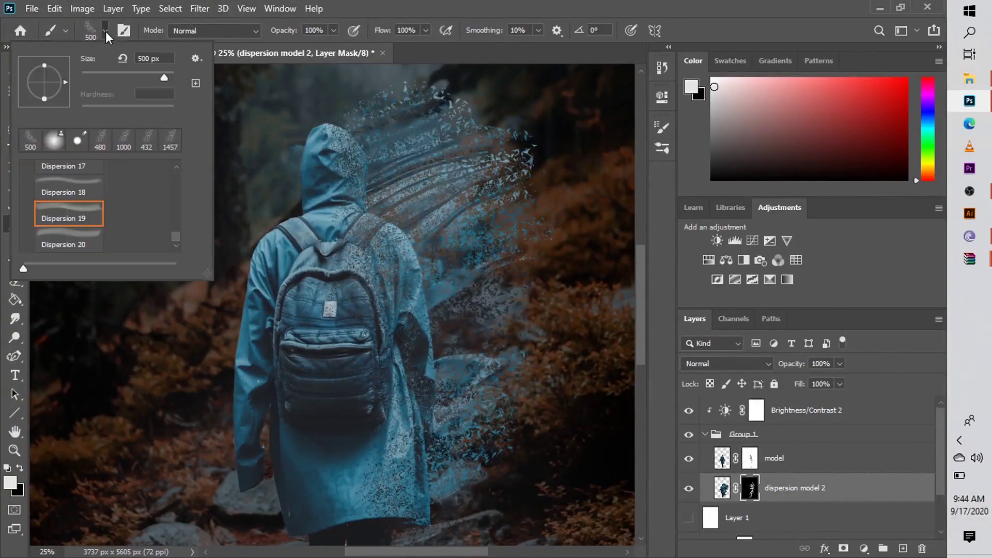
click(89, 238)
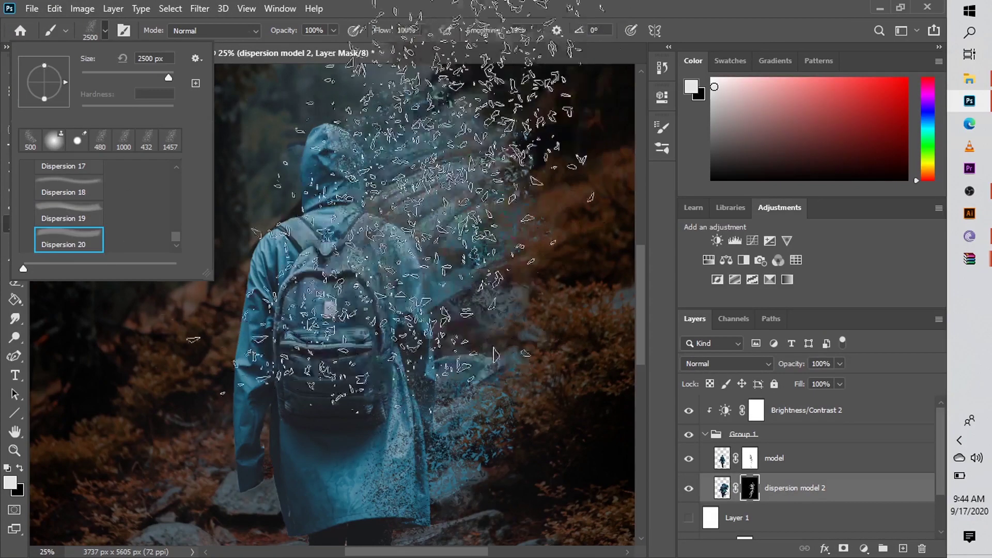
double_click(145, 54)
text(500)
key(Return)
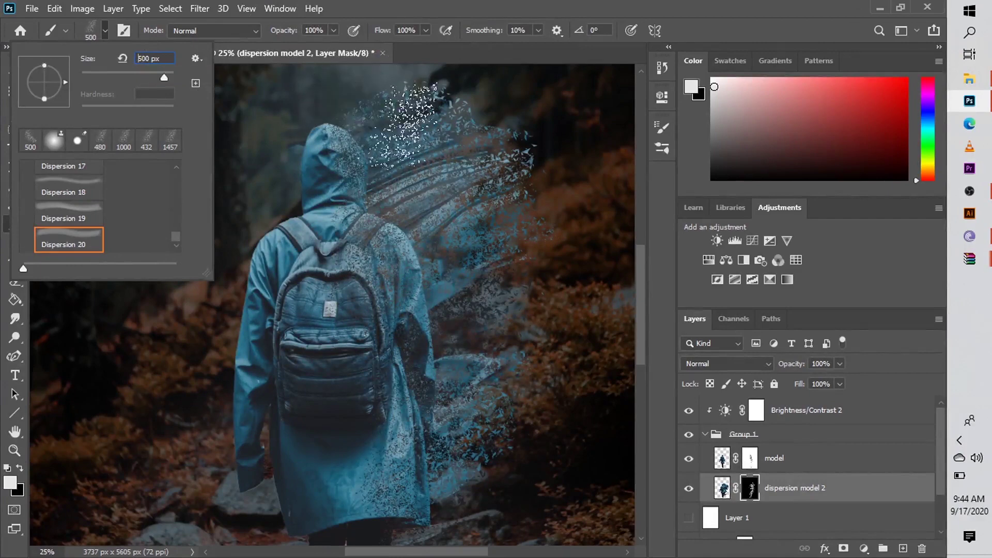
click(401, 145)
key(ctrl+0)
key(v)
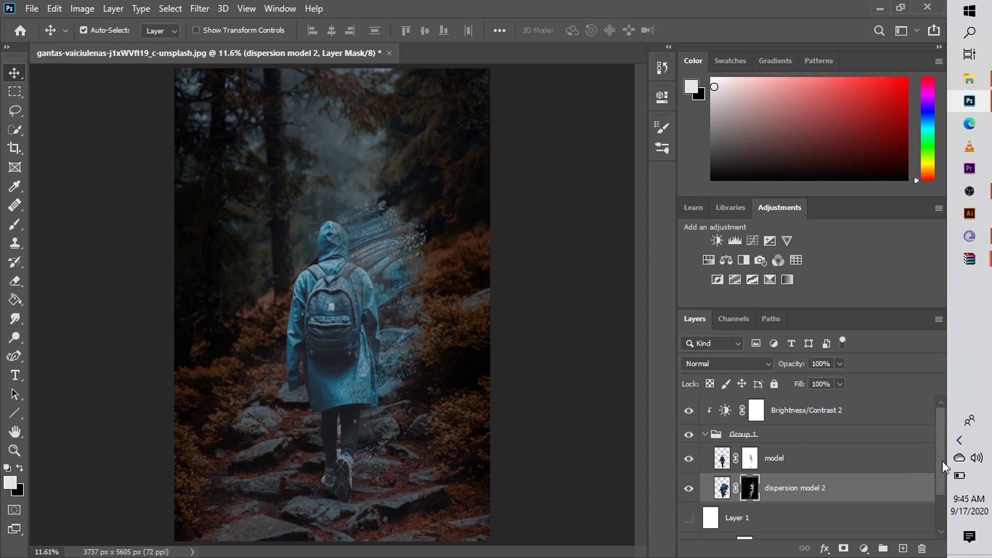
Reopen Brightness/Contrast 1 and set its contrast to -27, keeping brightness at -71
drag(942, 460, 942, 516)
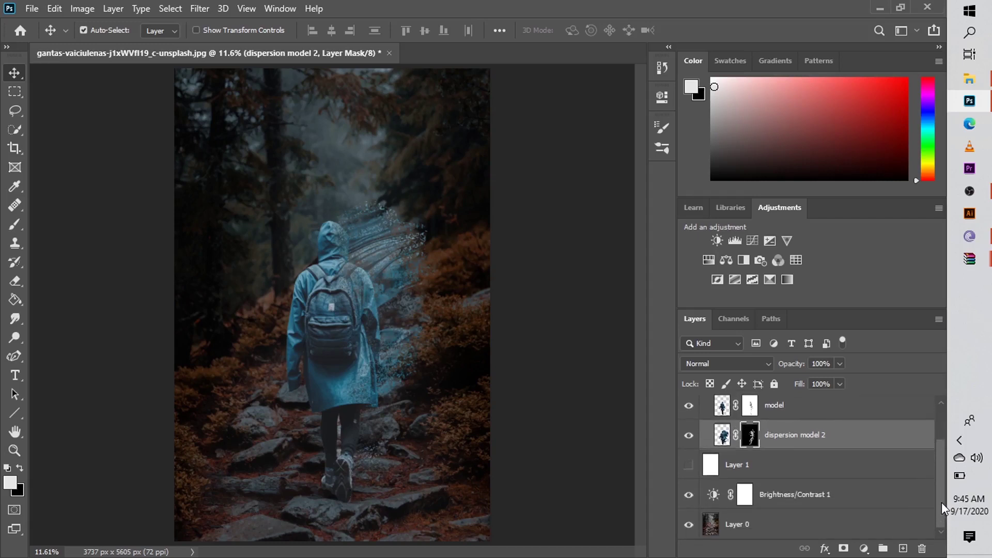
double_click(713, 495)
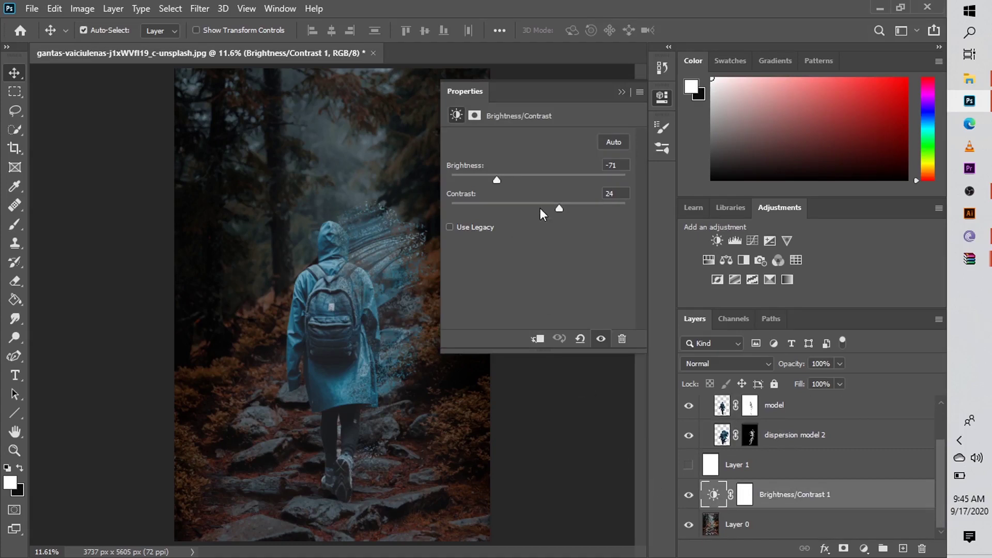
mouse_move(557, 209)
mouse_down()
mouse_move(454, 202)
mouse_move(602, 209)
mouse_move(567, 206)
mouse_up()
click(622, 93)
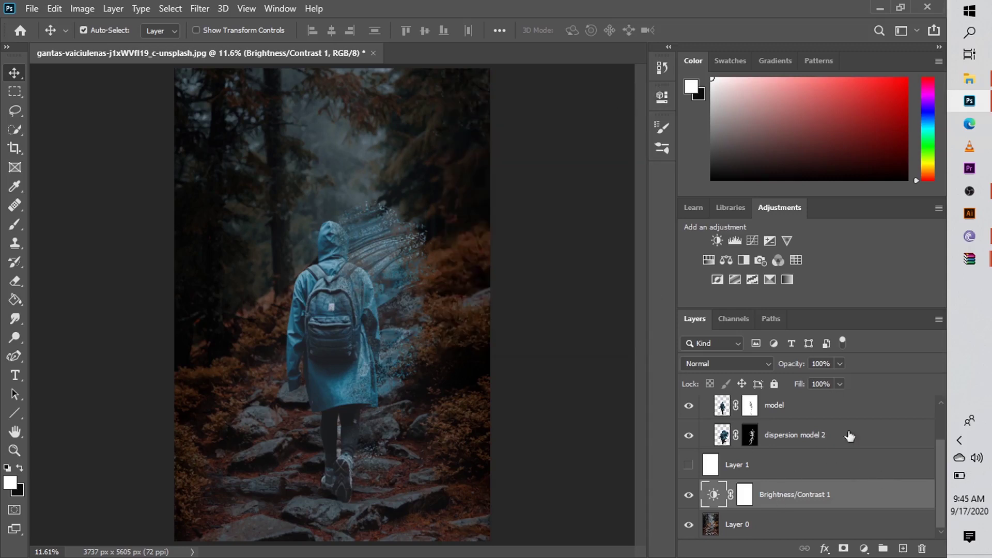
drag(939, 507, 933, 454)
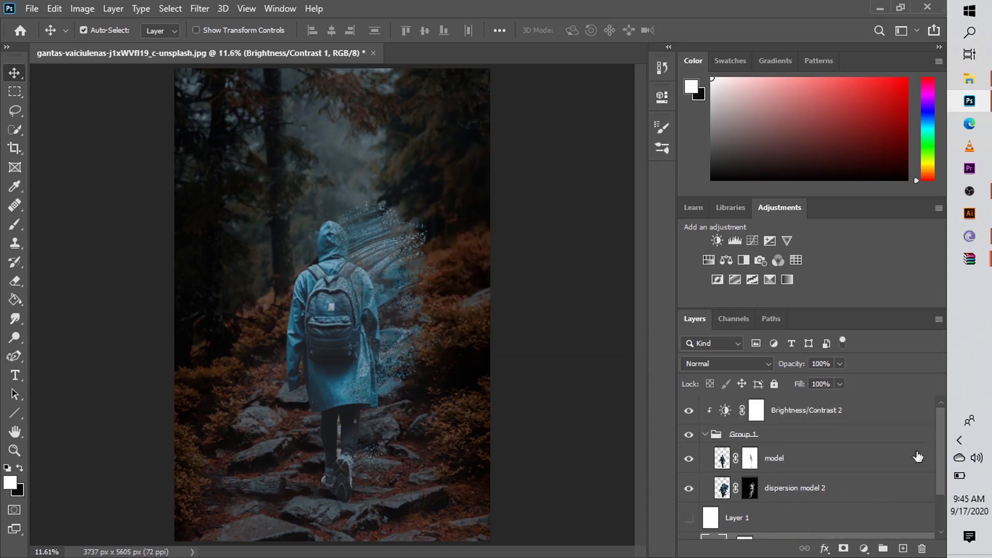
Add a Curves adjustment layer above Group 1 and clip it to the group
click(705, 435)
click(770, 436)
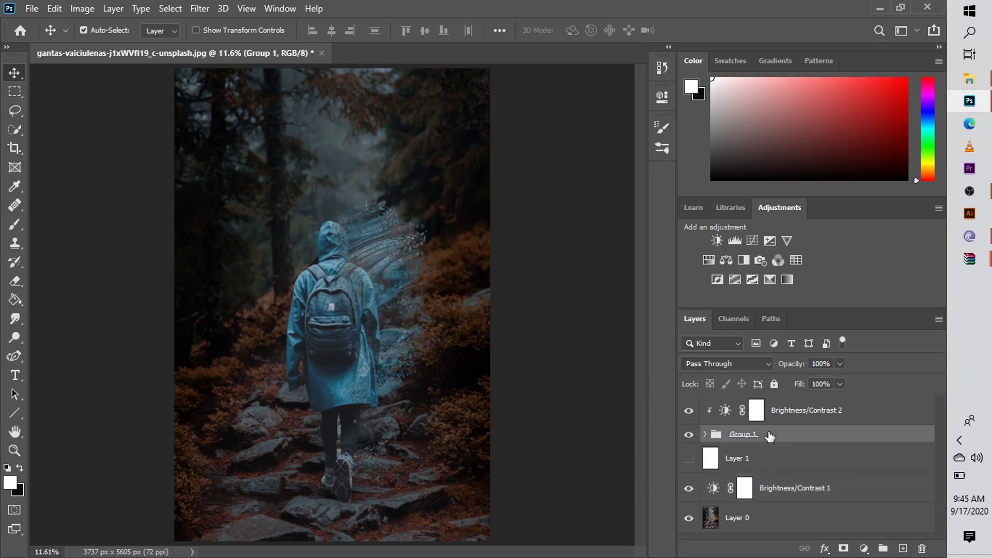
click(865, 550)
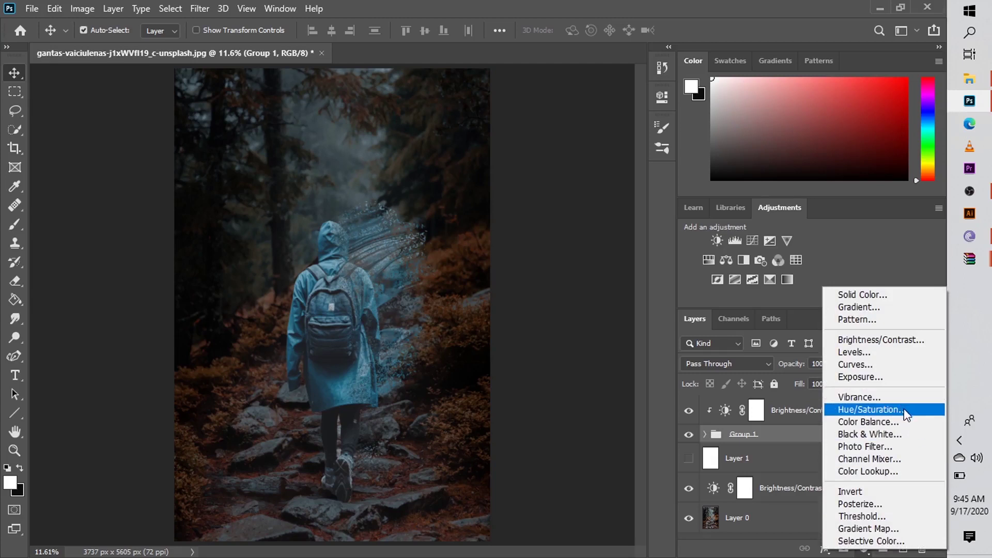
click(868, 365)
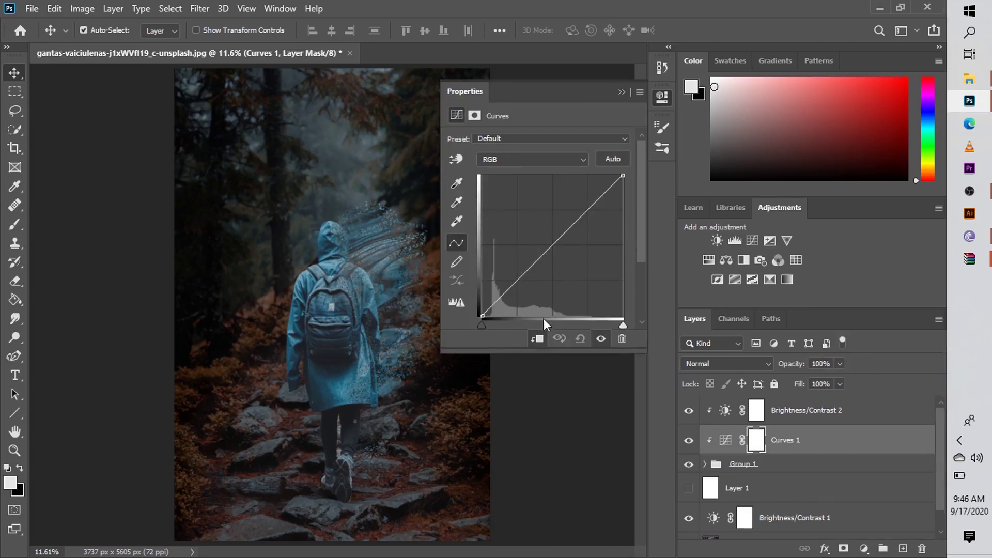
click(538, 340)
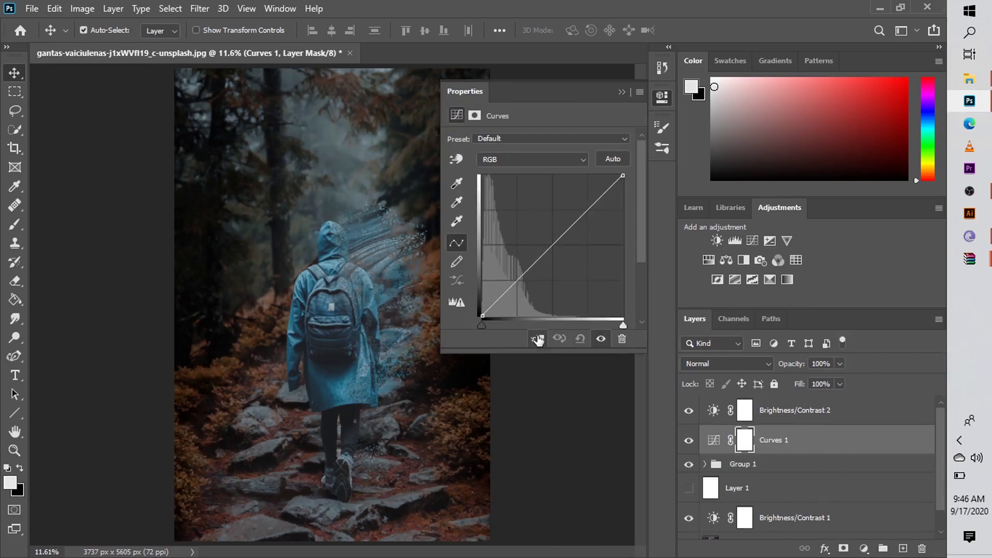
click(538, 339)
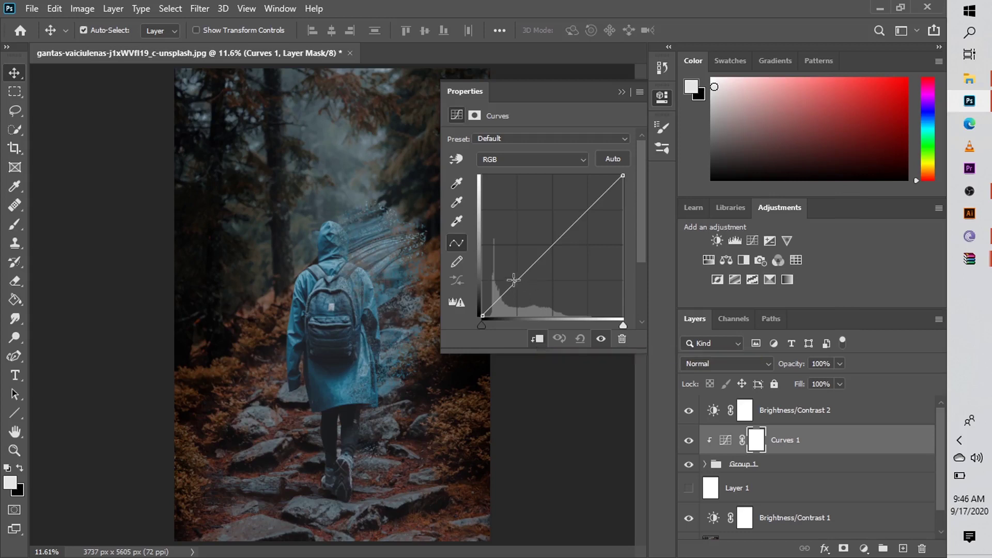
Shape Curves 1 into an S-curve with a lower and an upper point, then request its deletion
drag(519, 283, 516, 284)
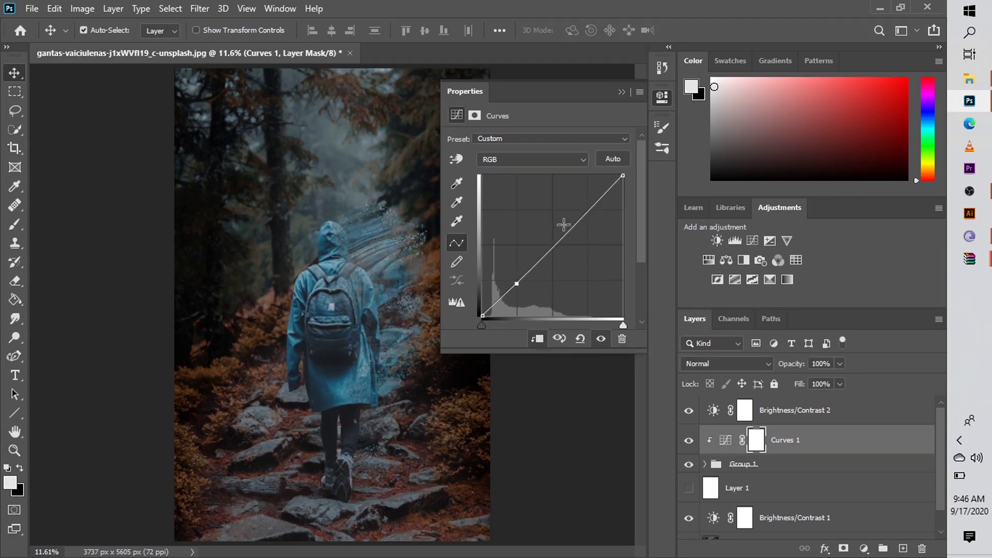
click(584, 215)
drag(583, 214, 581, 212)
drag(517, 284, 516, 281)
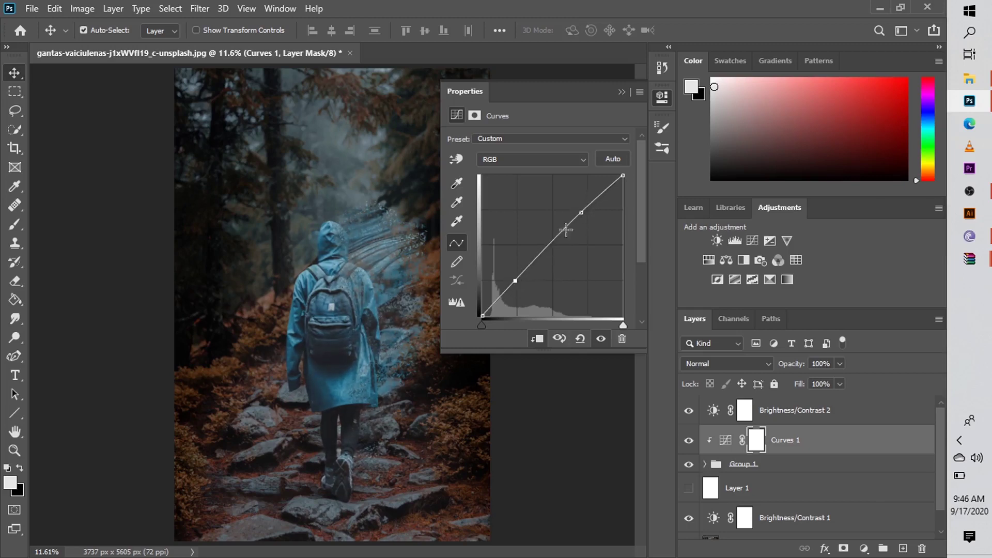
mouse_move(580, 216)
mouse_down()
mouse_move(569, 204)
mouse_move(588, 209)
mouse_up()
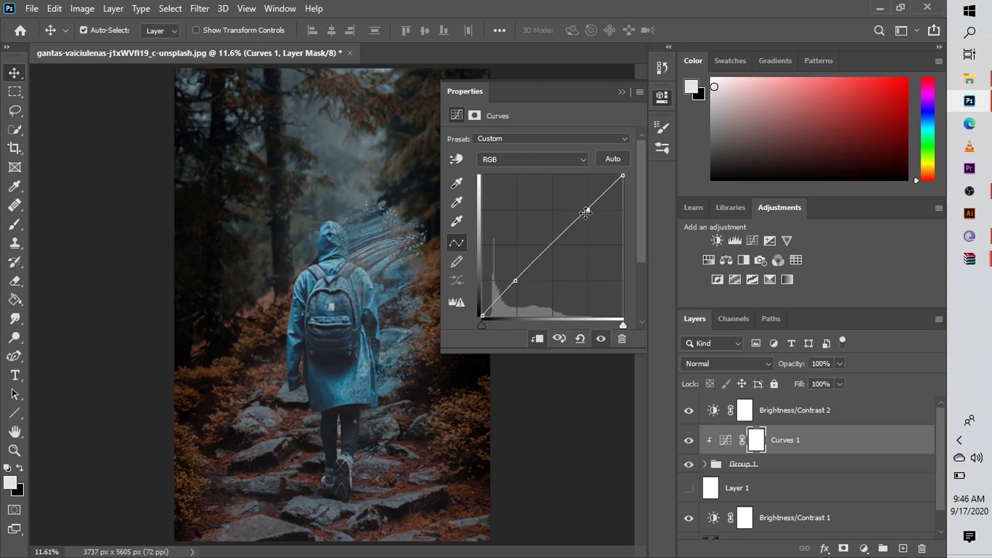
click(622, 338)
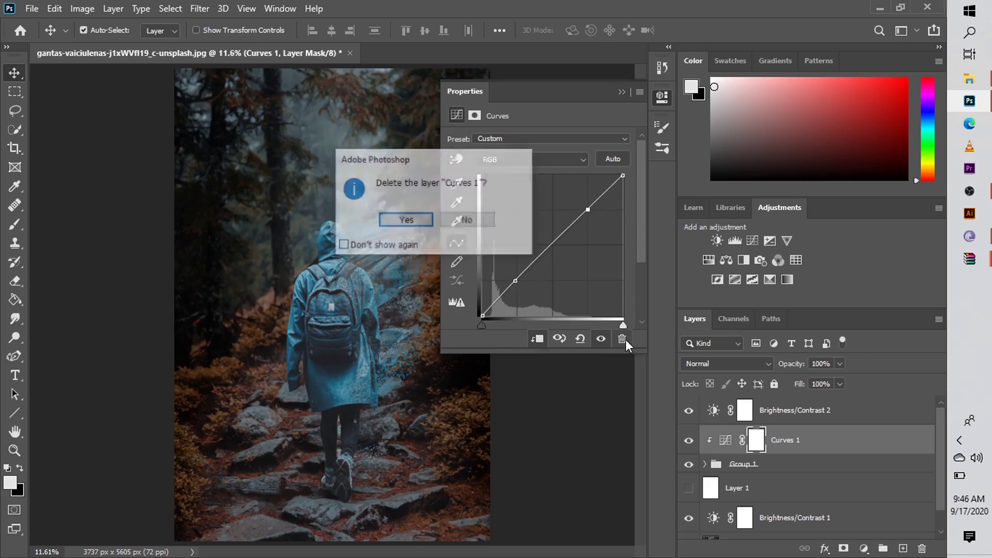
Delete Curves 1, then clip Brightness/Contrast 2 to Group 1 with Brightness 25 and Contrast -22
click(424, 222)
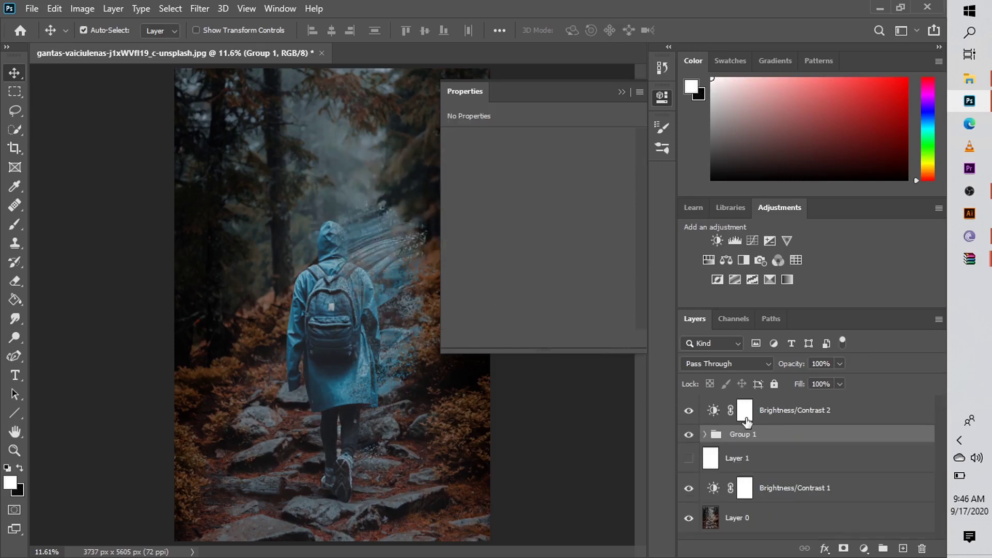
click(712, 412)
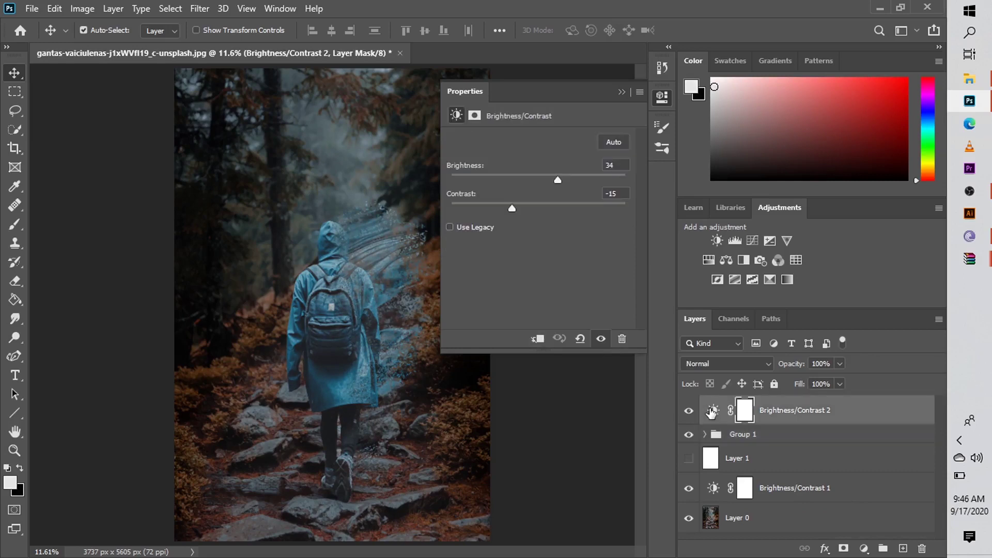
click(538, 340)
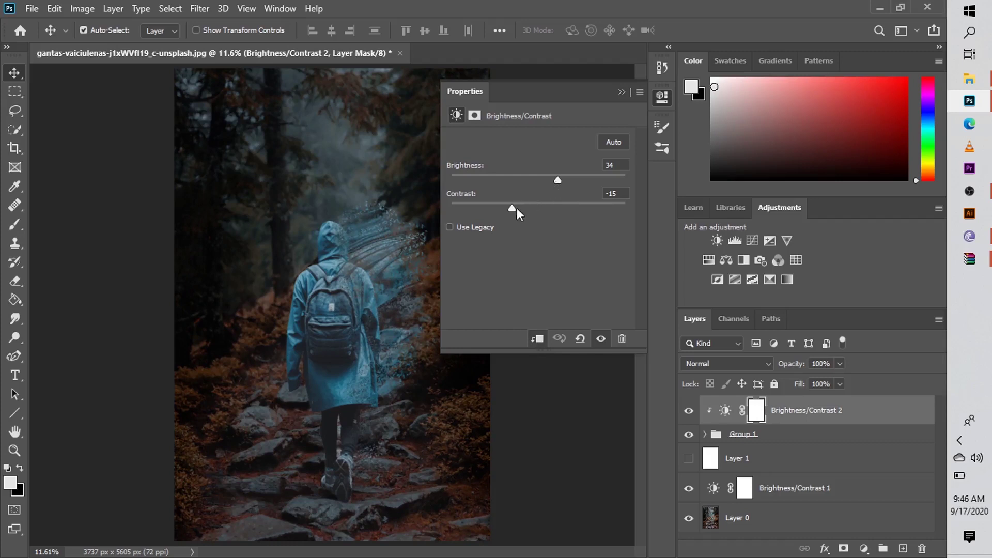
mouse_move(553, 178)
mouse_down()
mouse_move(534, 178)
mouse_move(553, 178)
mouse_up()
drag(516, 206, 502, 207)
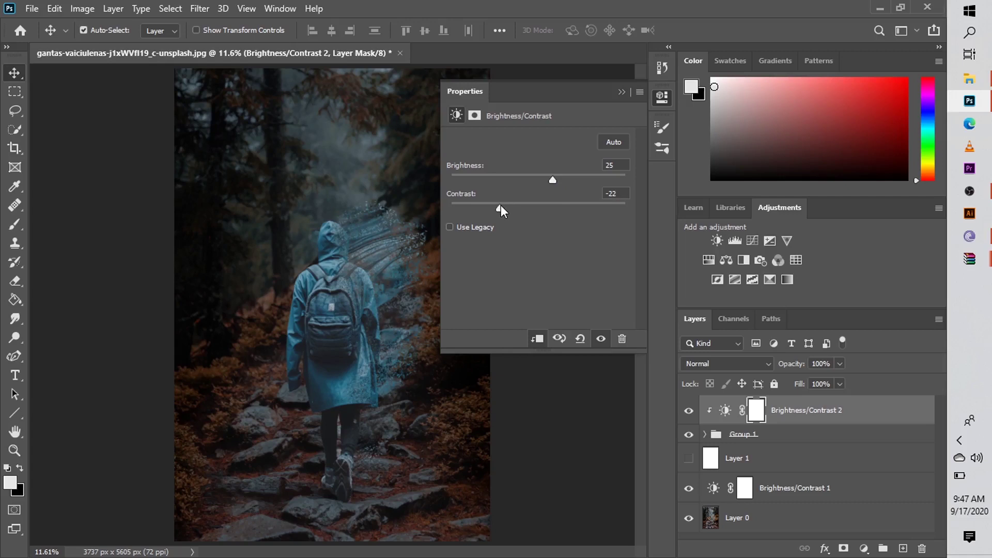